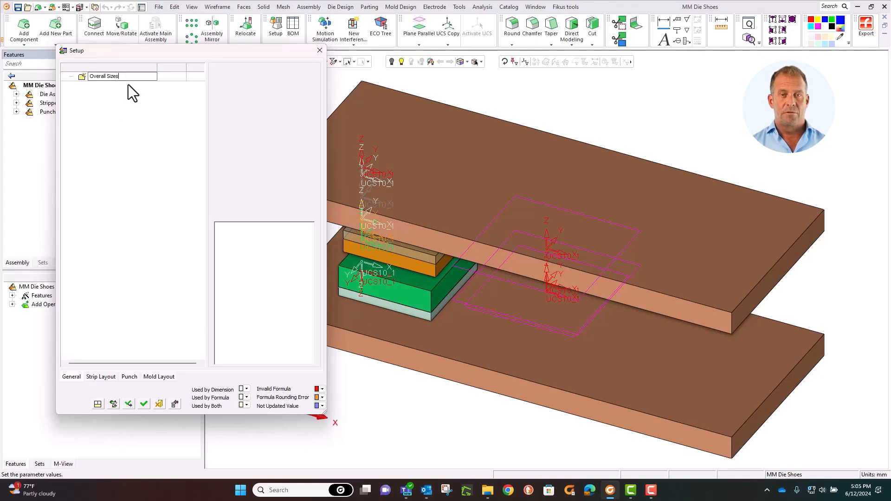
Step: Name the new parameter group Overall Sizes and add an item named Width Y to it
key("Return")
left_click(127, 84)
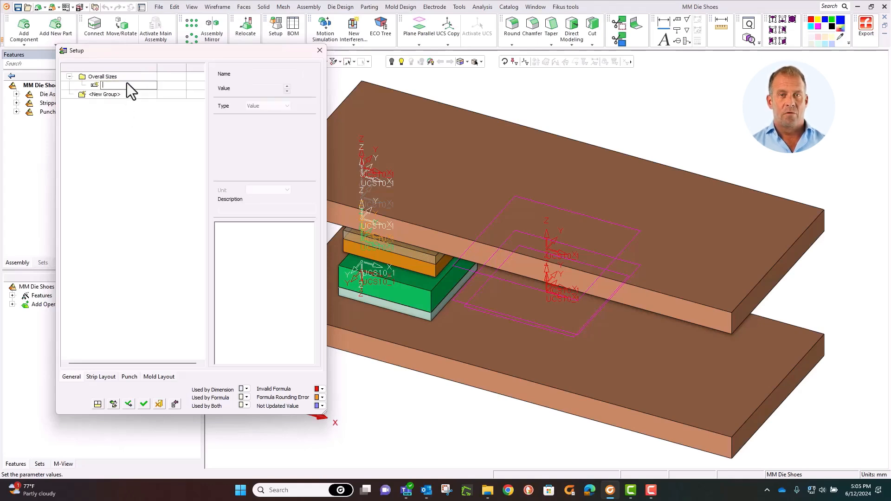
type("Wi")
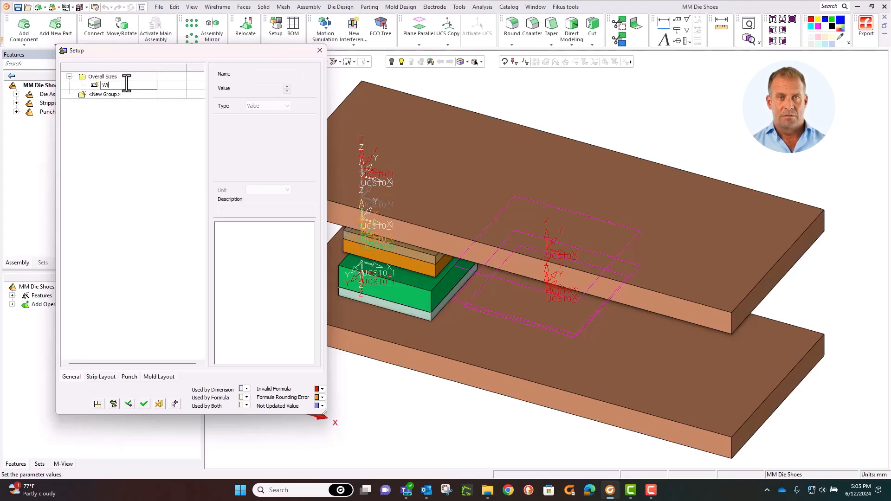
type("dth Y")
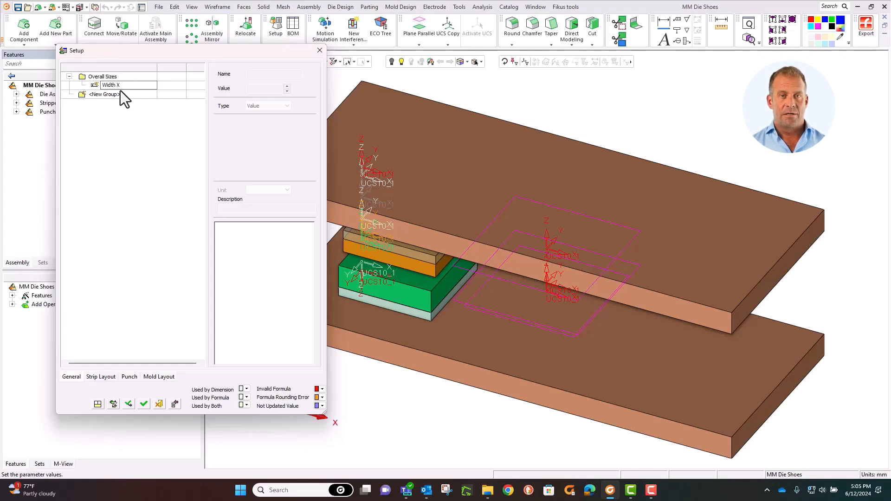
left_click(33, 129)
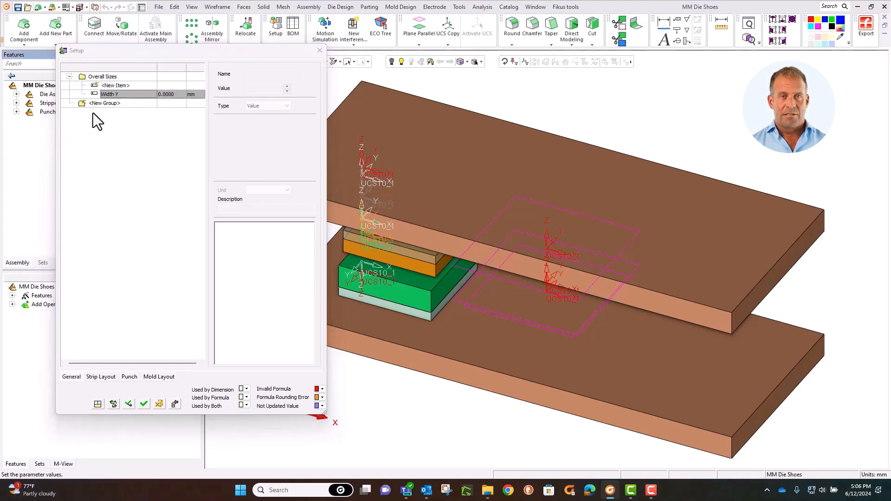
Step: Add an item named Length X to the Overall Sizes group and accept the setup parameters
left_click(109, 85)
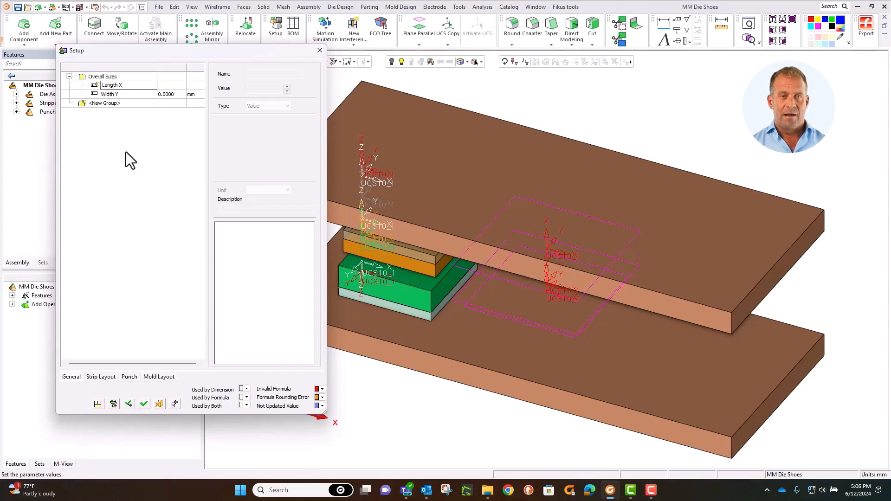
key("Return")
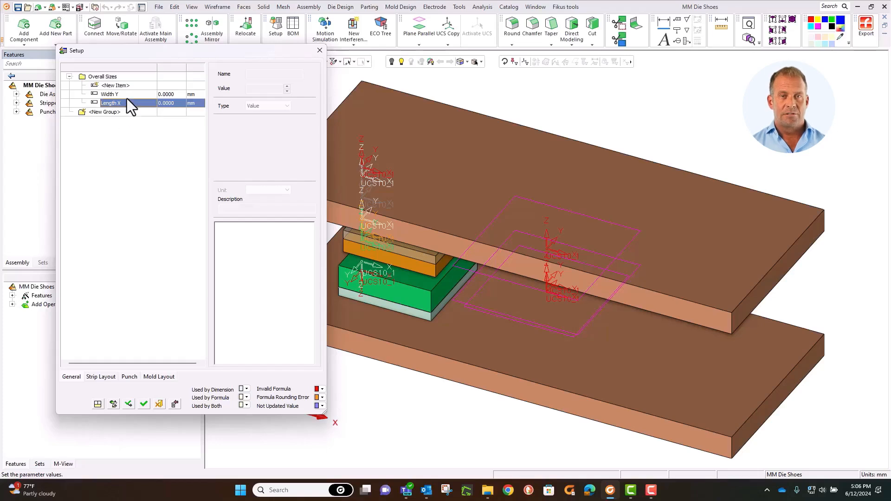
left_click(140, 405)
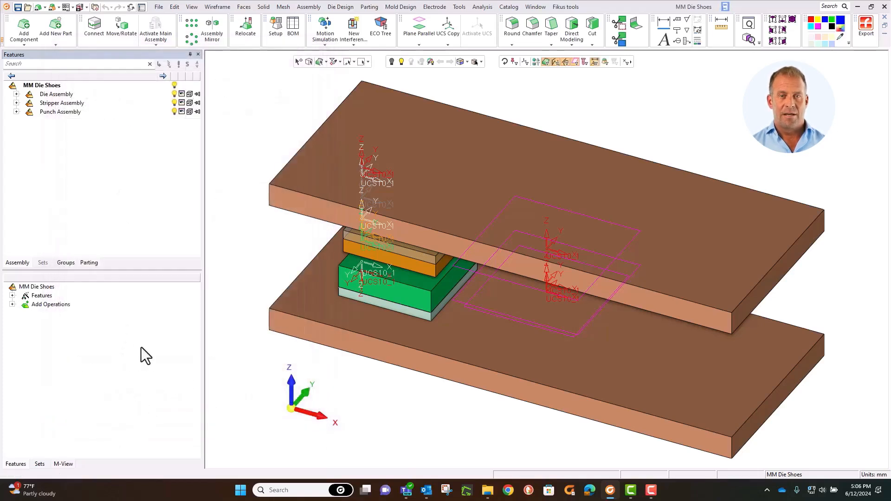
Step: Try to link the die shoe's length dimension L4 to the Overall Sizes parameter Length X
double_click(297, 202)
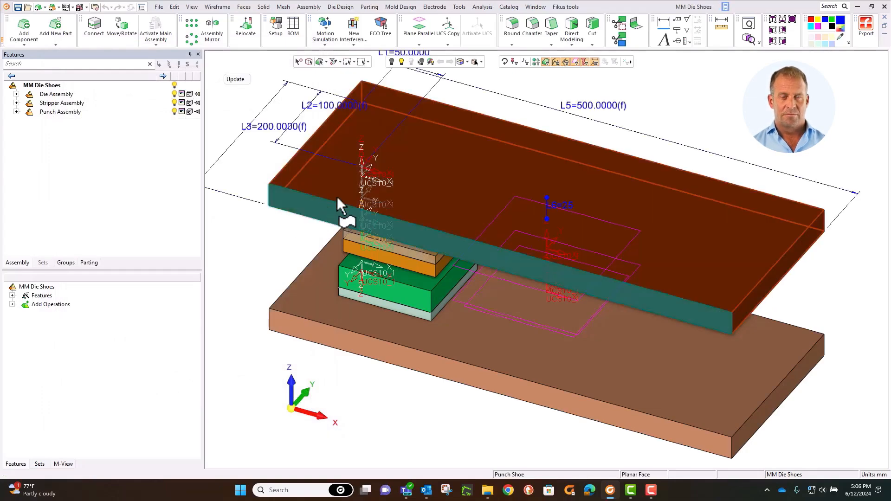
double_click(477, 375)
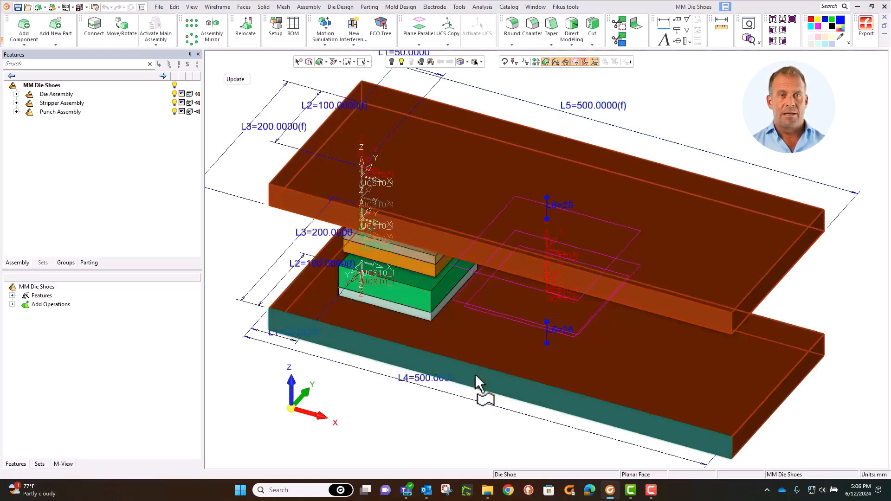
double_click(421, 381)
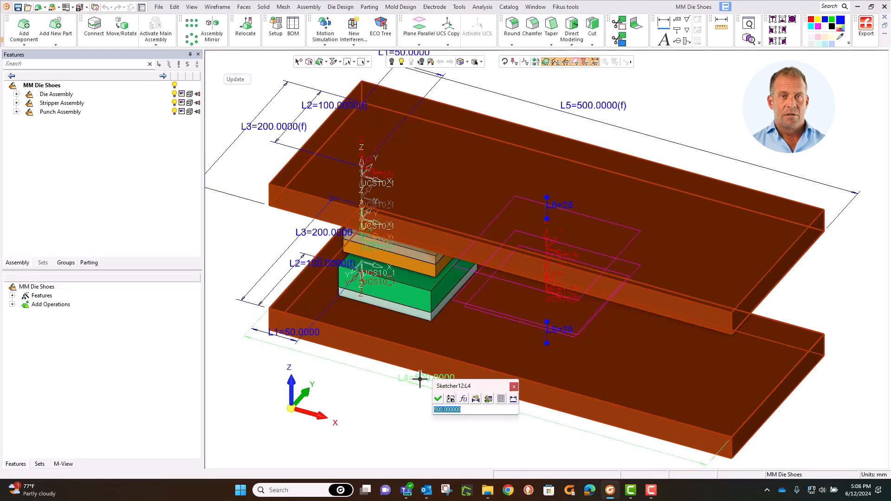
left_click(489, 399)
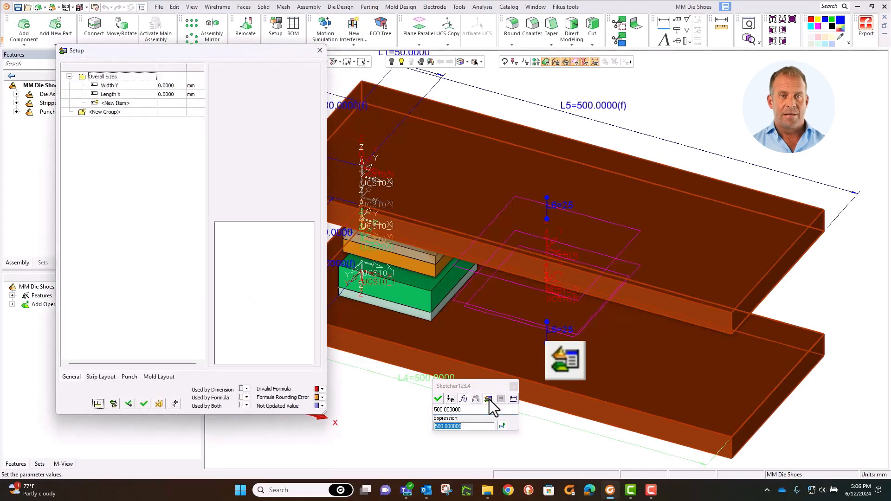
double_click(112, 94)
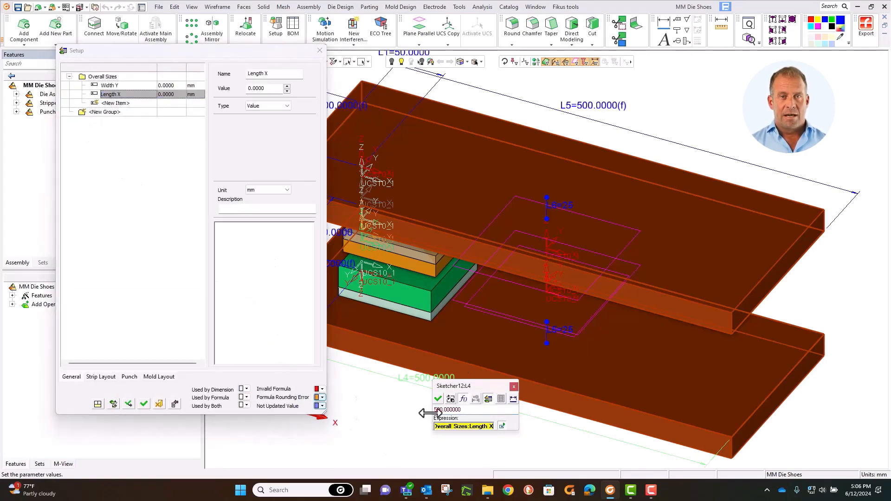
left_click(438, 400)
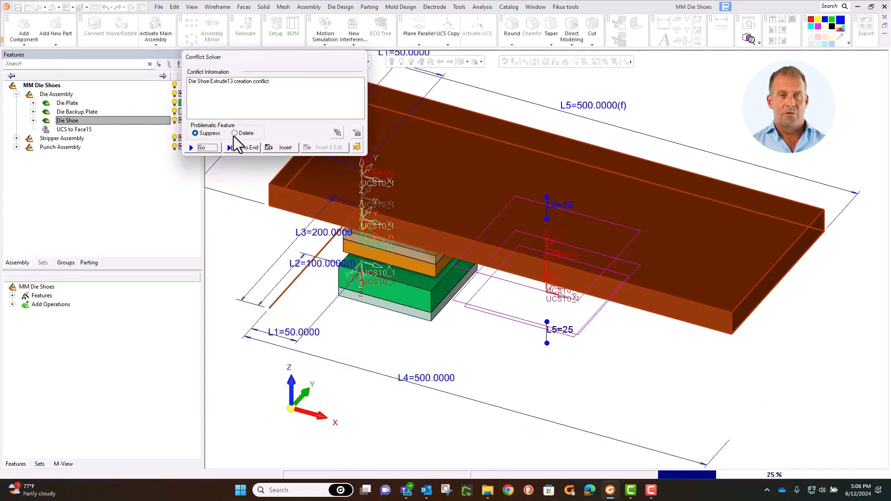
left_click(359, 147)
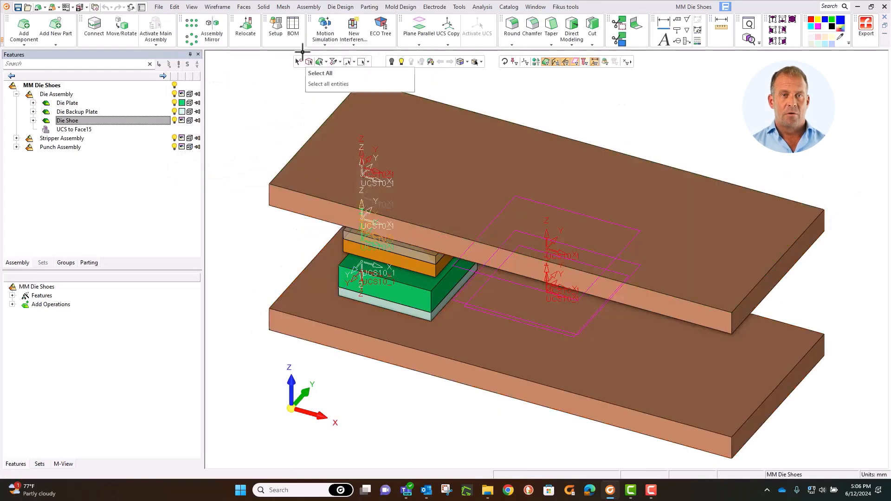
Step: Set the Overall Sizes parameters Width Y to 250 mm and Length X to 600 mm
left_click(277, 21)
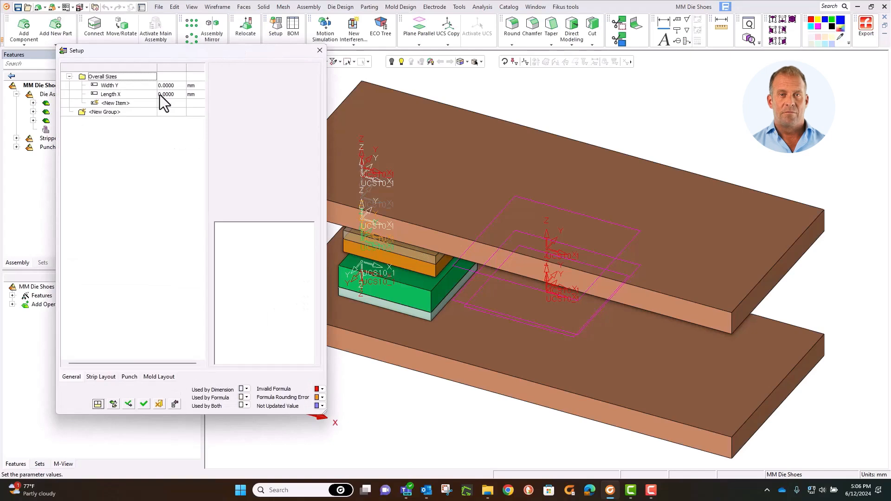
left_click(173, 86)
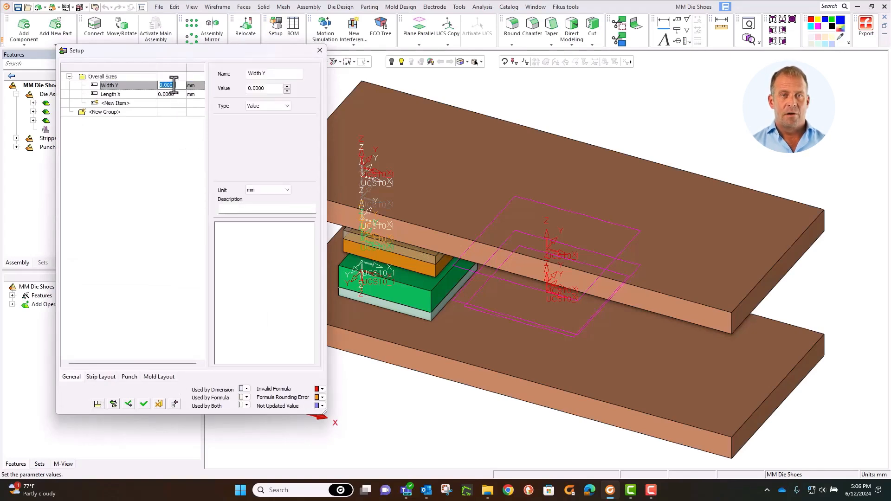
type("25")
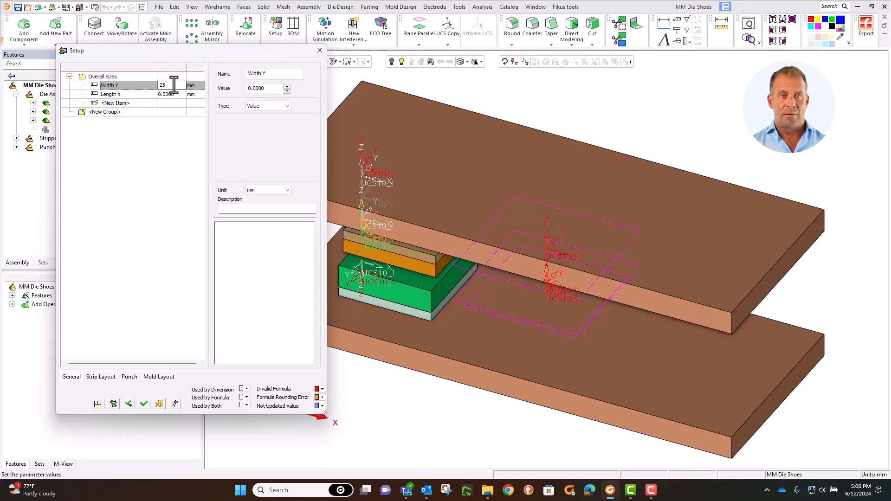
type("0")
left_click(179, 93)
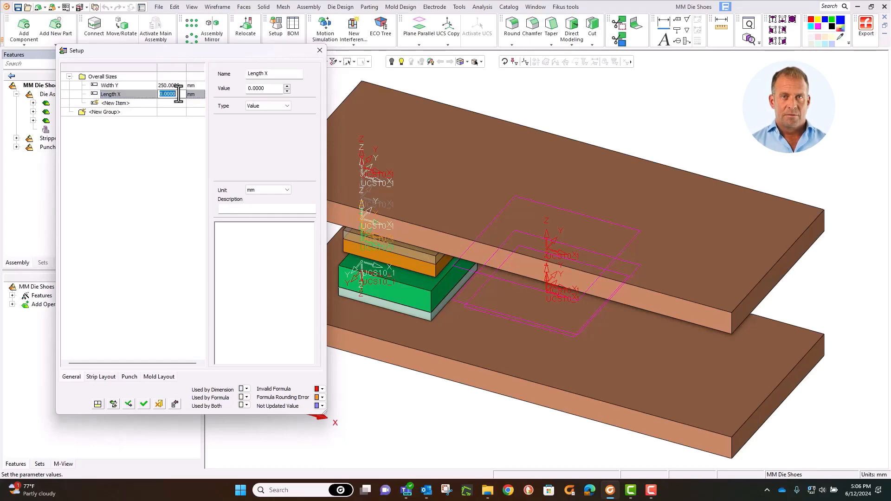
type("600")
key("Return")
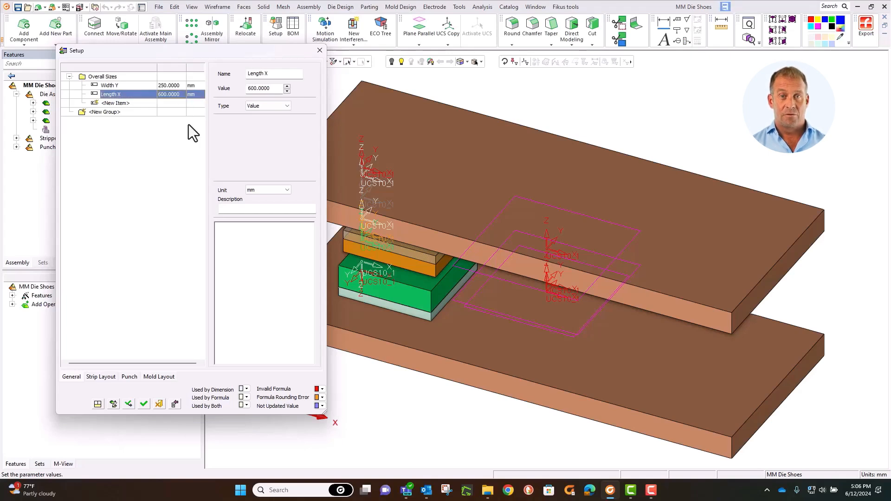
left_click(144, 404)
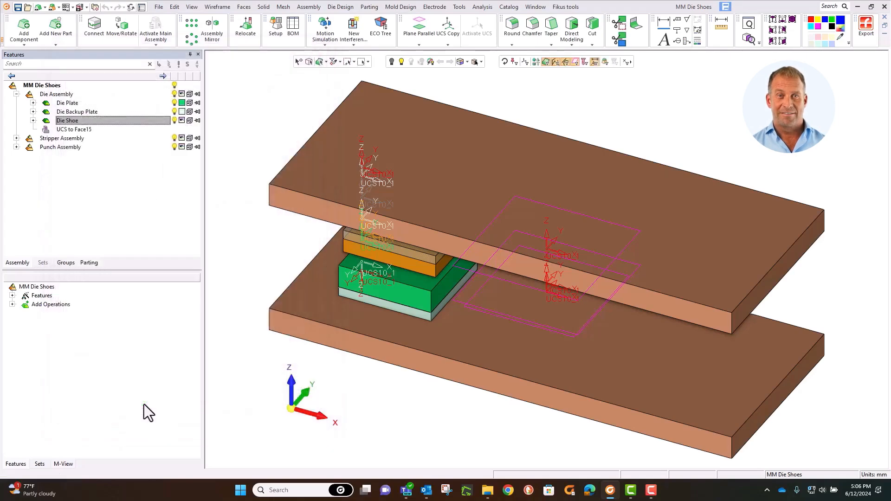
Step: Link the die shoe's length dimension L4 to the Overall Sizes parameter Length X
double_click(454, 375)
double_click(431, 378)
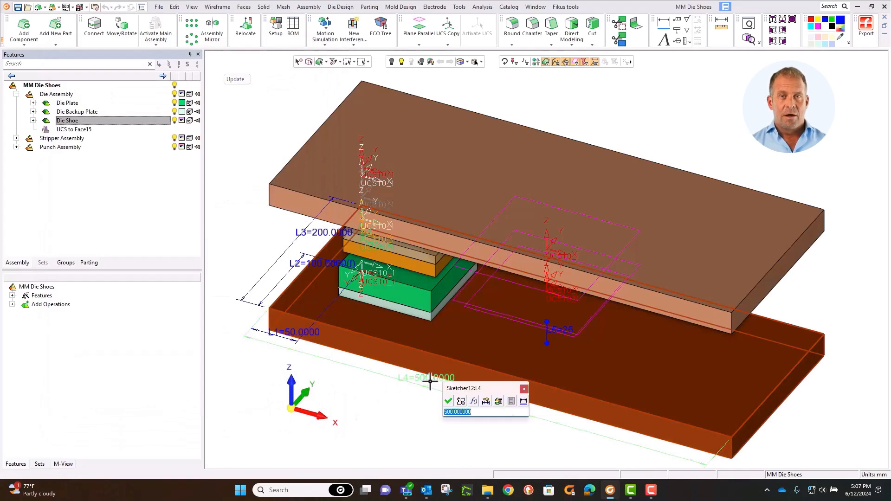
left_click(499, 401)
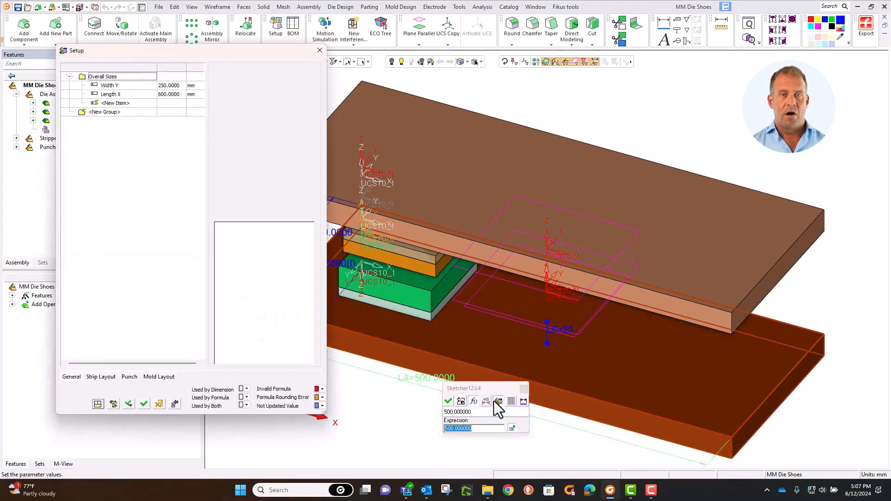
double_click(142, 93)
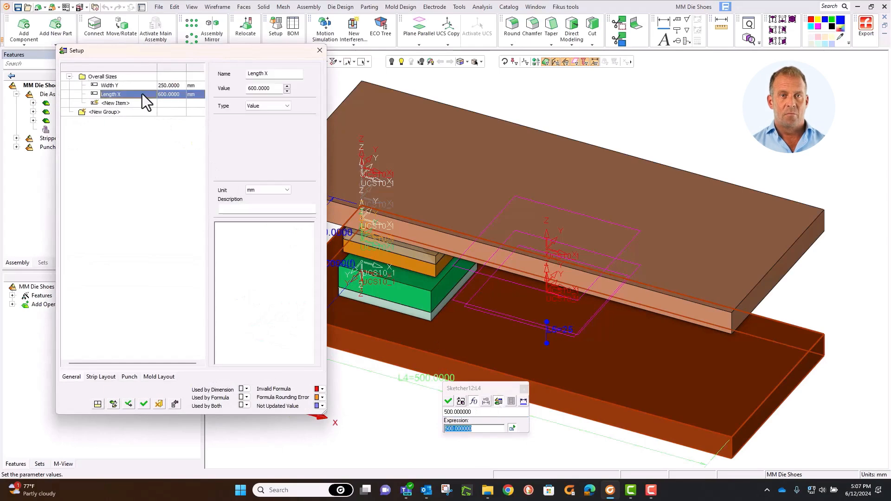
left_click(449, 402)
Step: Turn off the display of datums in the assembly view
right_click_drag(443, 247, 448, 346, "ctrl")
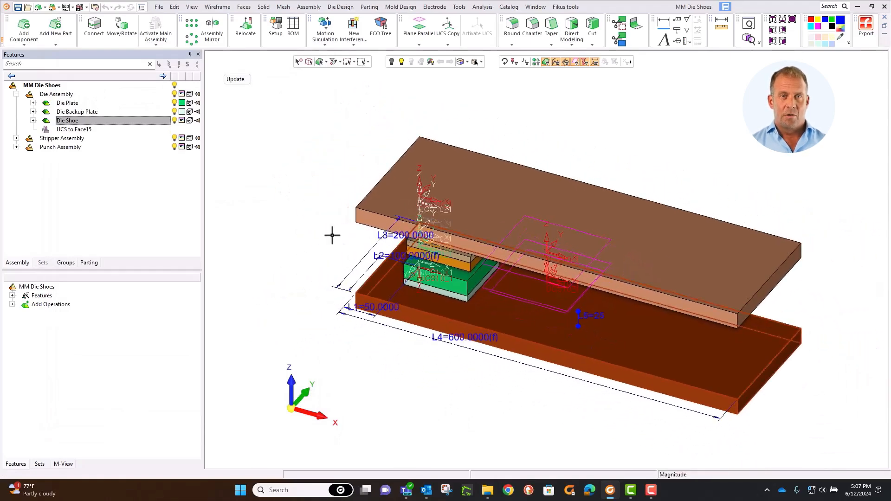
right_click(293, 178)
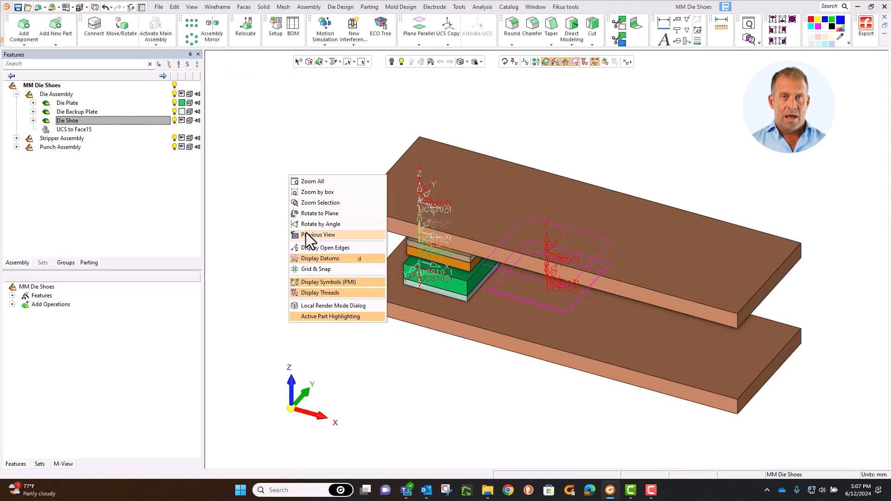
left_click(313, 258)
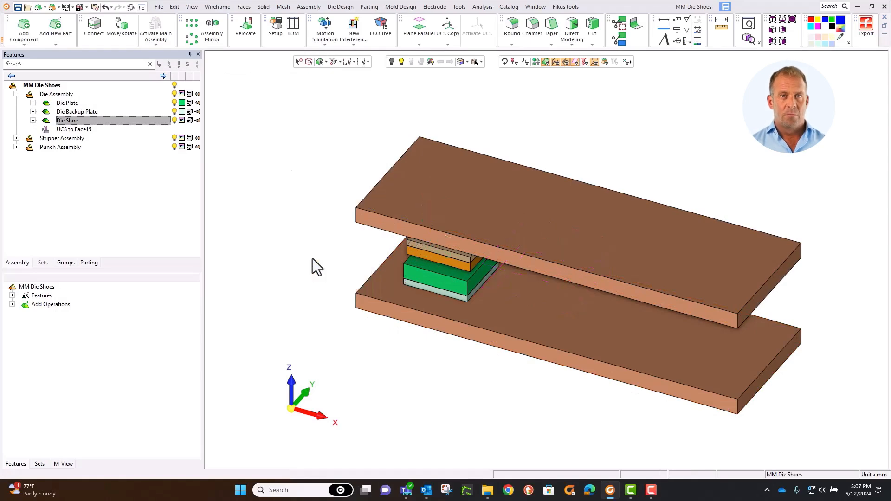
Step: Link the die shoe's width dimension L3 to the Overall Sizes parameter Width Y and finish editing its dimensions
double_click(393, 313)
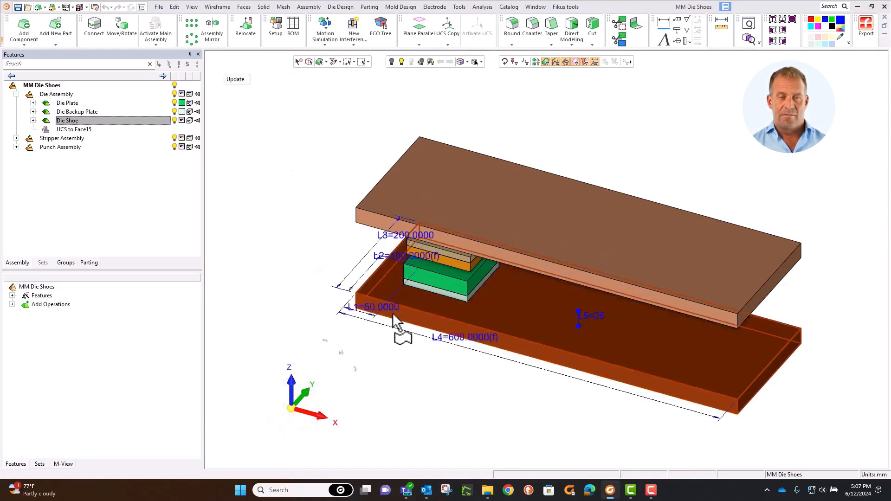
double_click(387, 235)
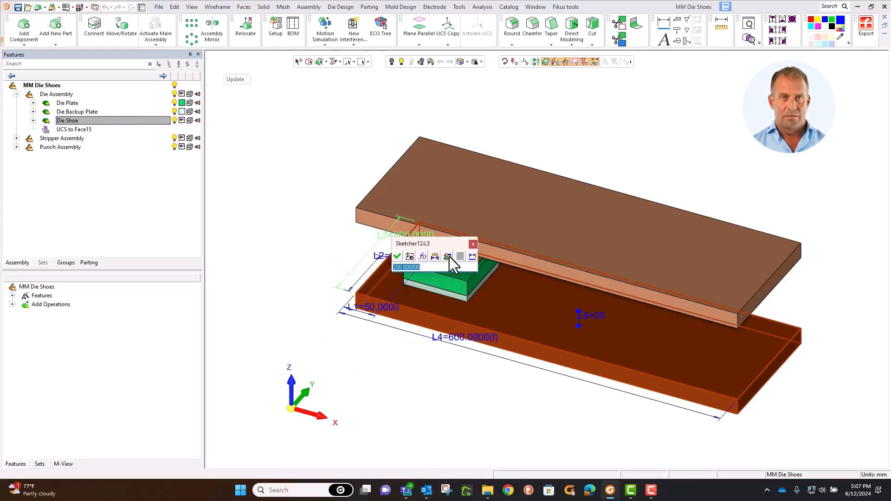
left_click(448, 257)
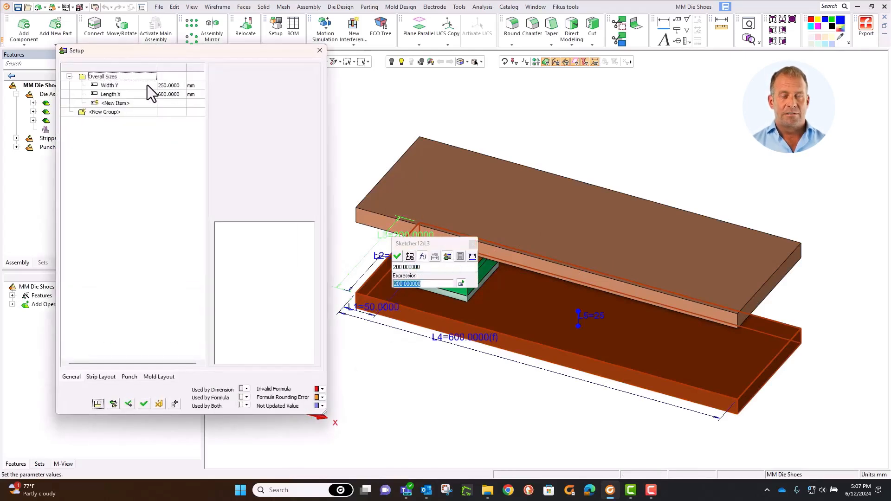
left_click(147, 85)
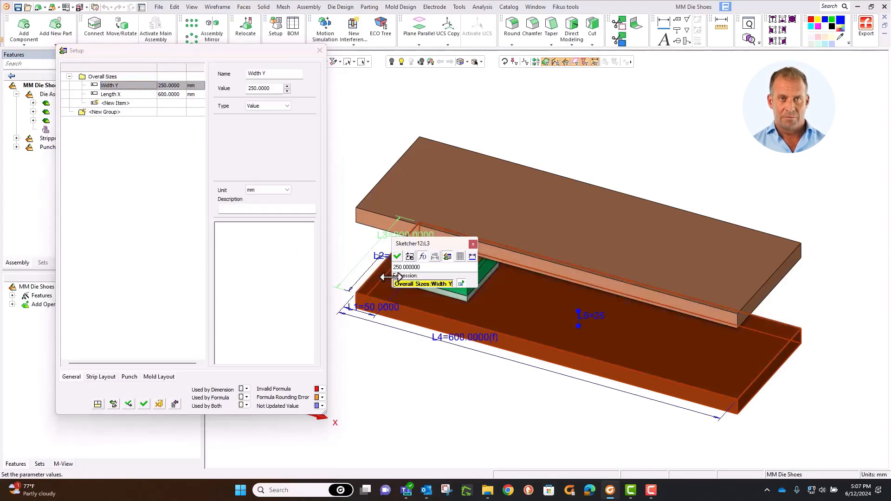
left_click(397, 256)
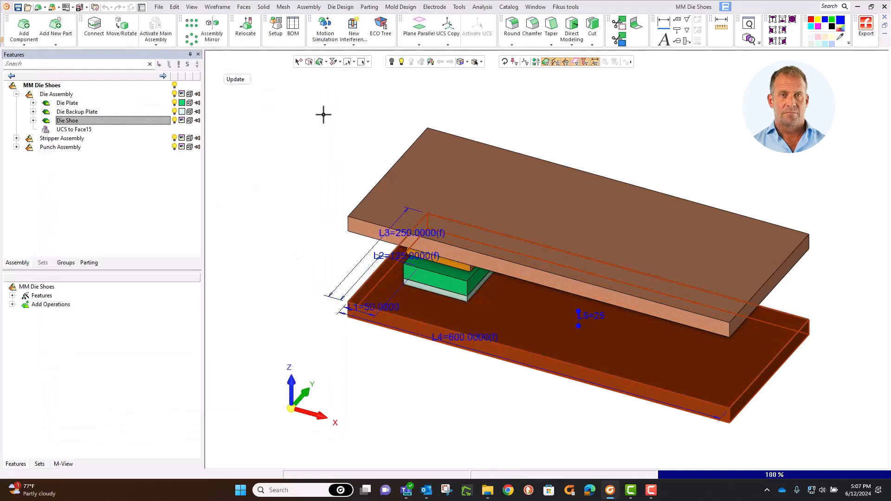
middle_click(323, 112)
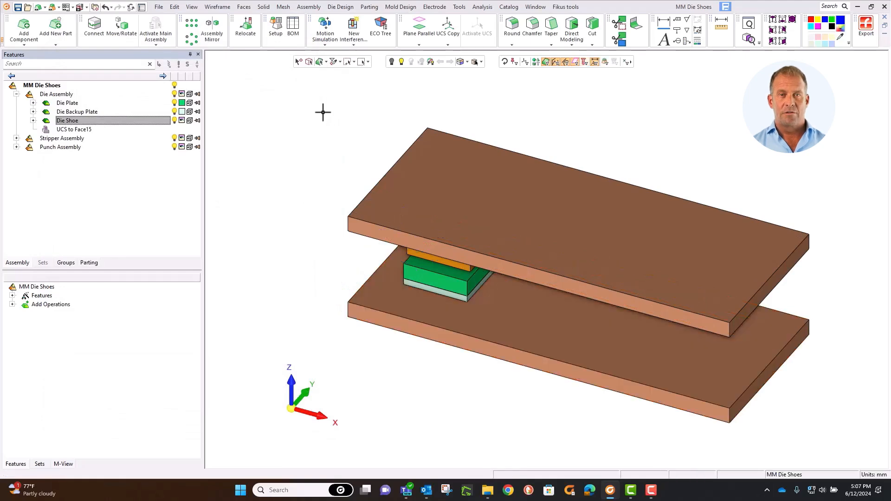
Step: Add a setup item named Start Line to the Overall Sizes group
left_click(273, 34)
left_click(136, 103)
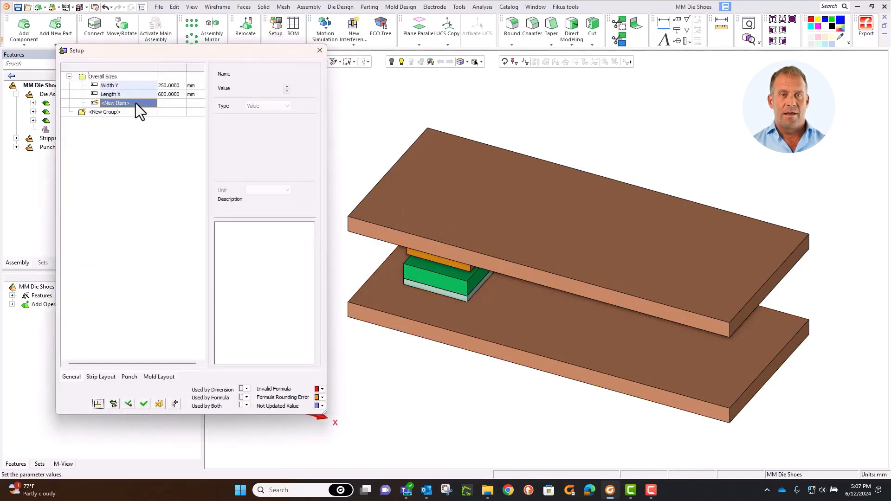
left_click(134, 103)
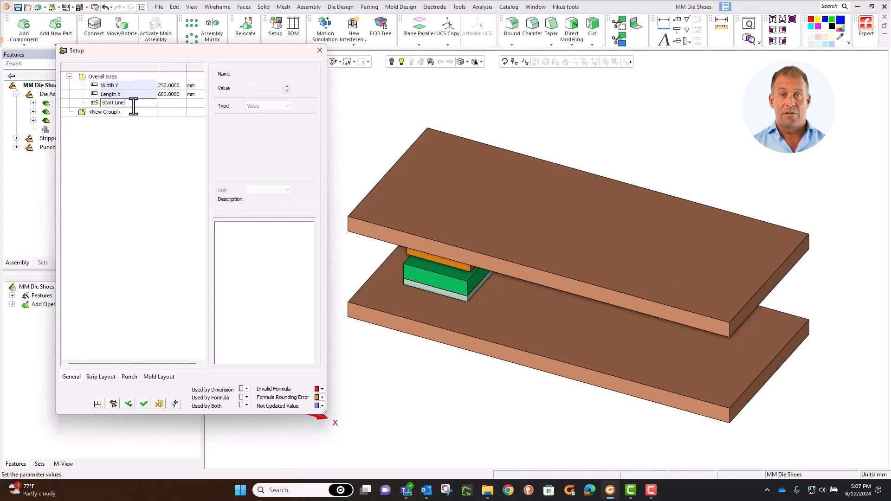
key("Return")
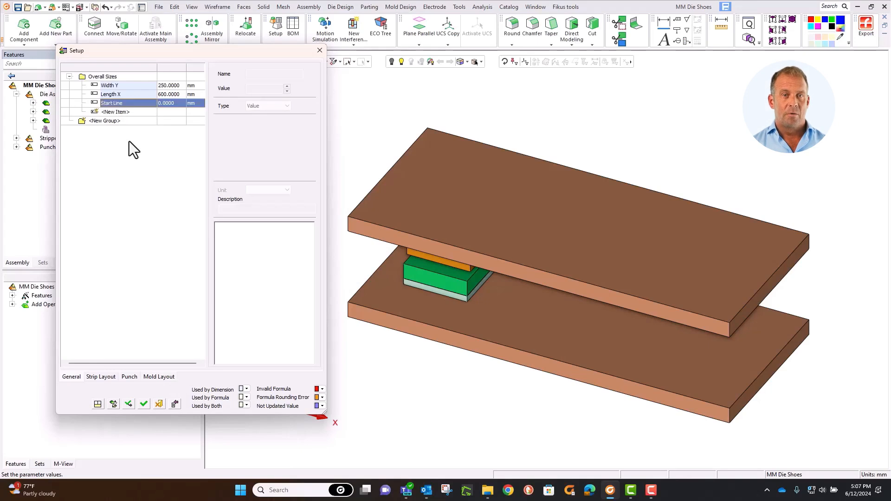
Step: Set the Start Line parameter in the Overall Sizes group to 60 mm and confirm the setup
double_click(160, 105)
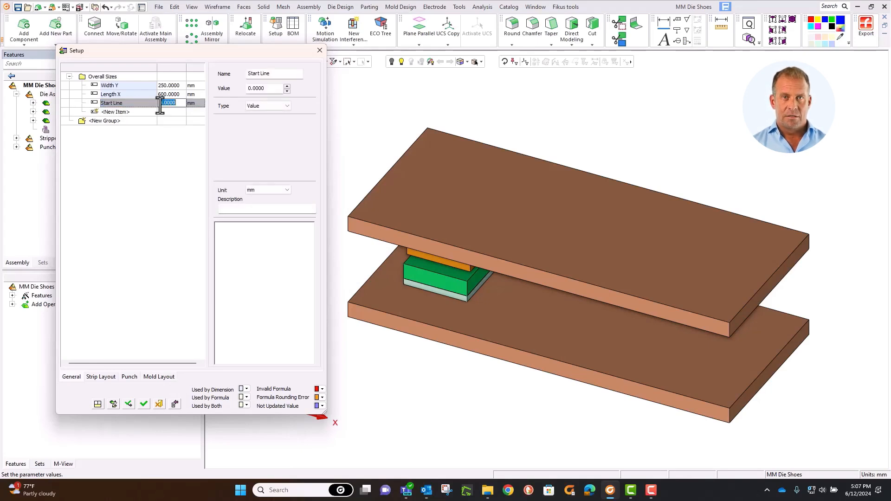
key("BackSpace")
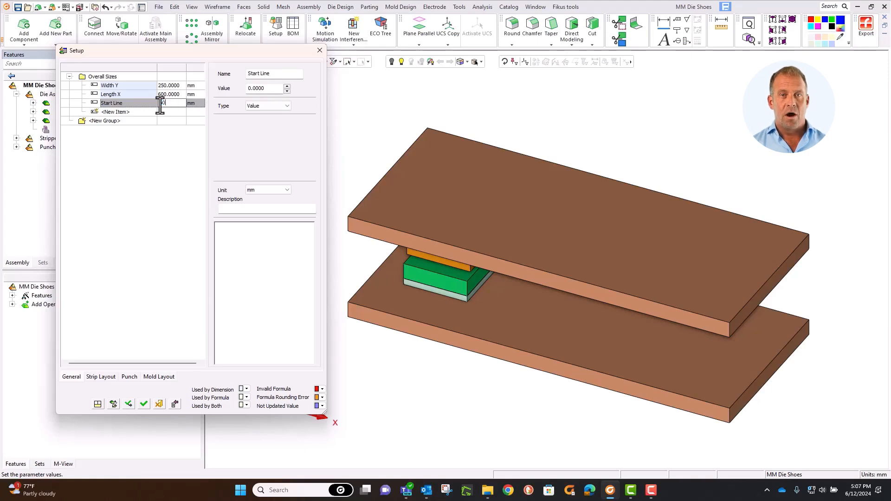
type("60")
key("Return")
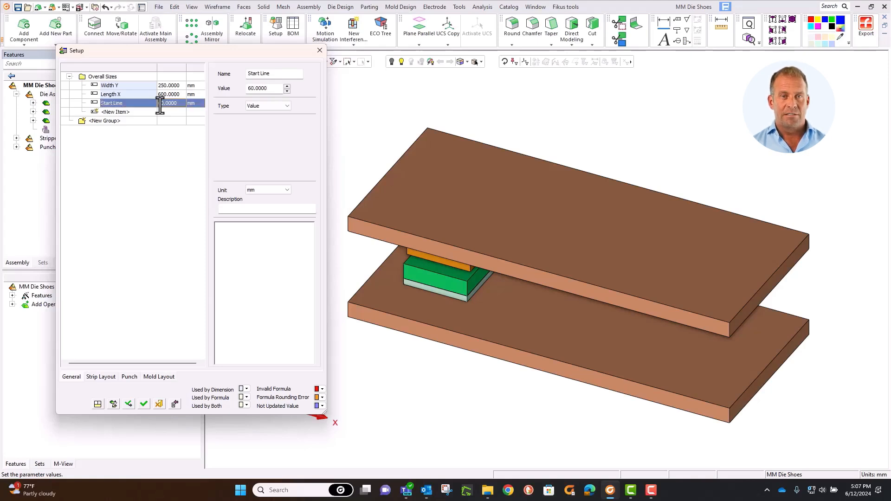
left_click(361, 108)
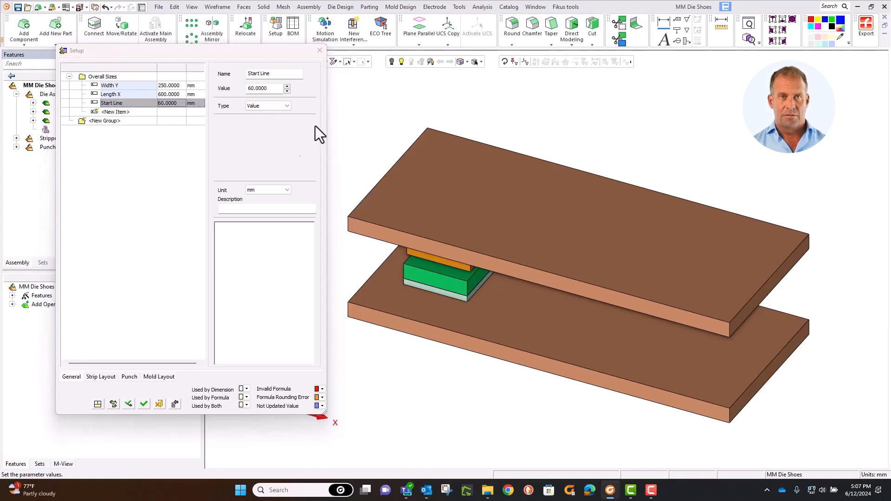
left_click(144, 403)
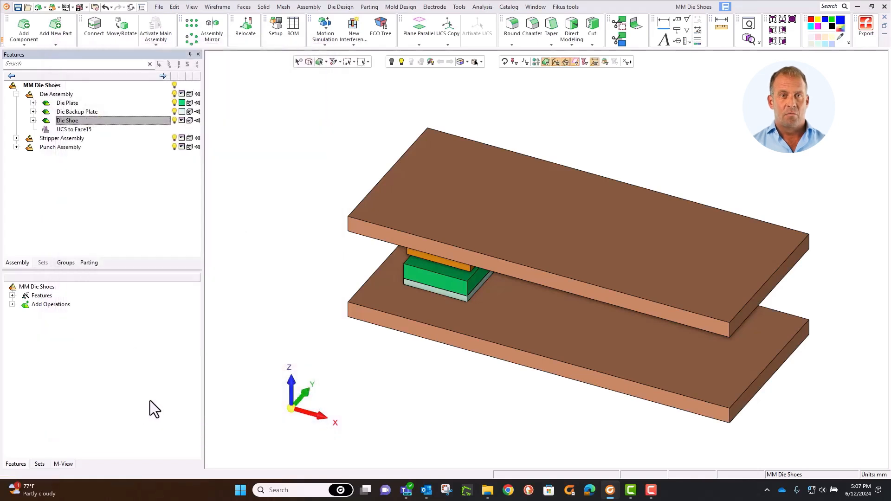
Step: Link the lower die shoe's start dimension L1 to the Overall Sizes parameter Start Line
mouse_move(233, 346)
double_click(370, 292)
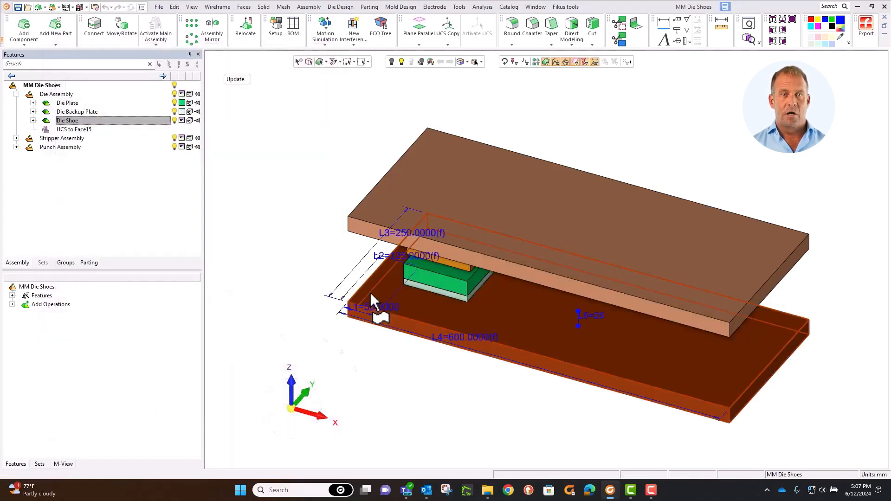
middle_click_drag(371, 292, 370, 318)
double_click(370, 318)
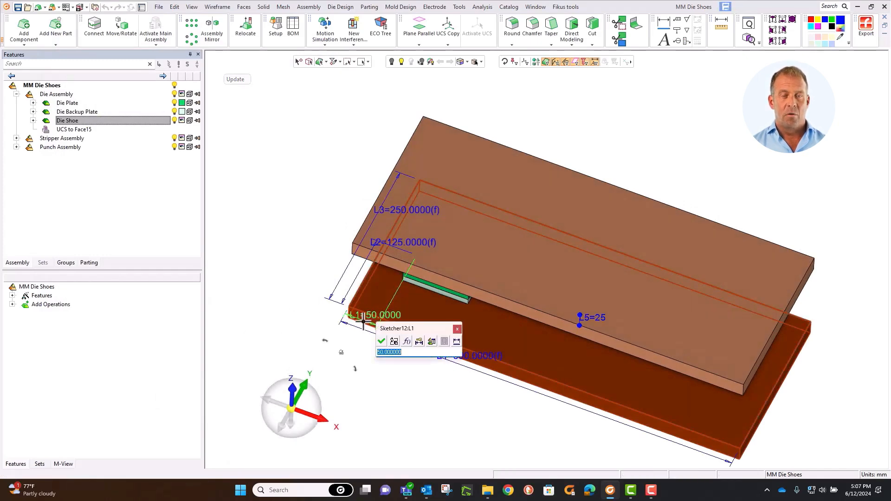
left_click(431, 342)
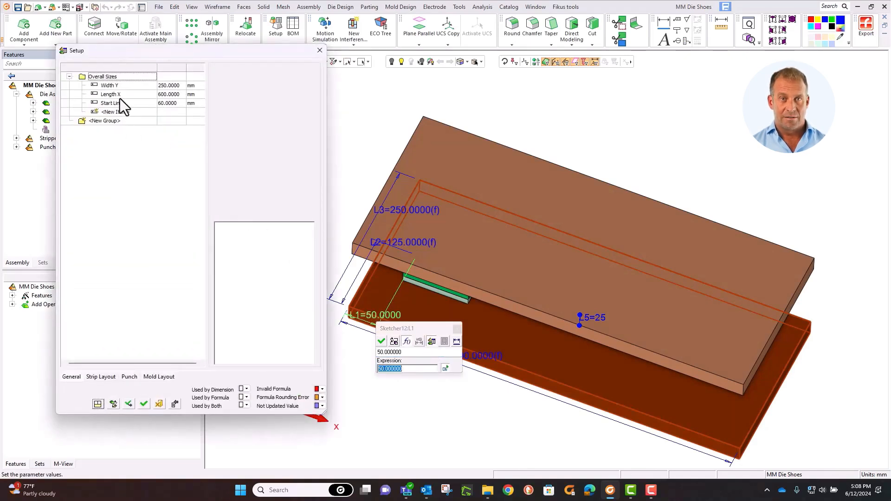
double_click(123, 103)
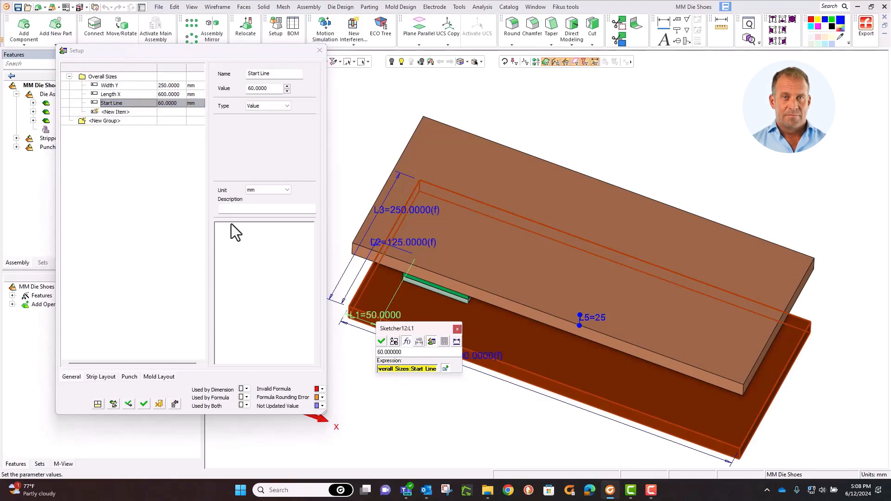
left_click(382, 341)
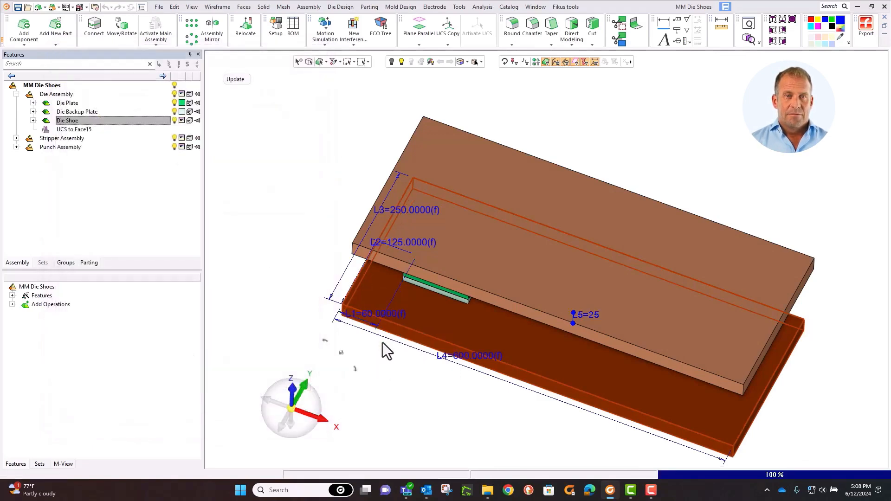
Step: Link the upper shoe's start dimension L1 to the Overall Sizes parameter Start Line and finish editing its dimensions
left_click(359, 254)
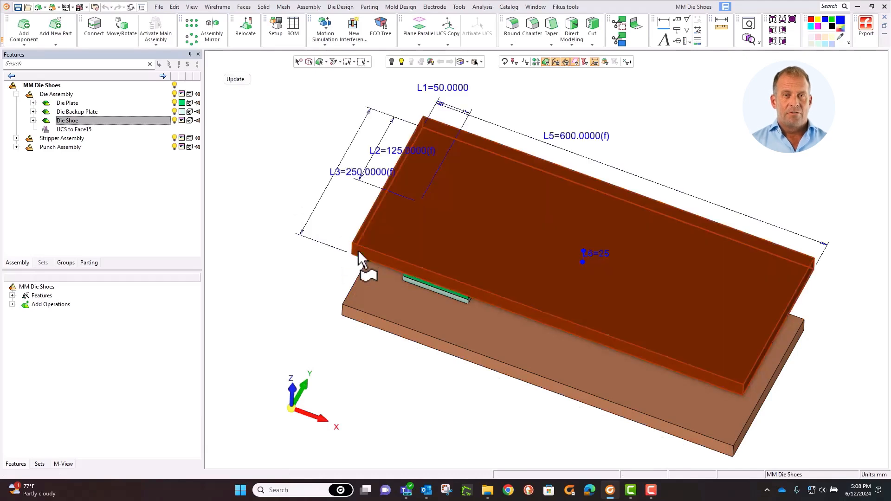
double_click(425, 88)
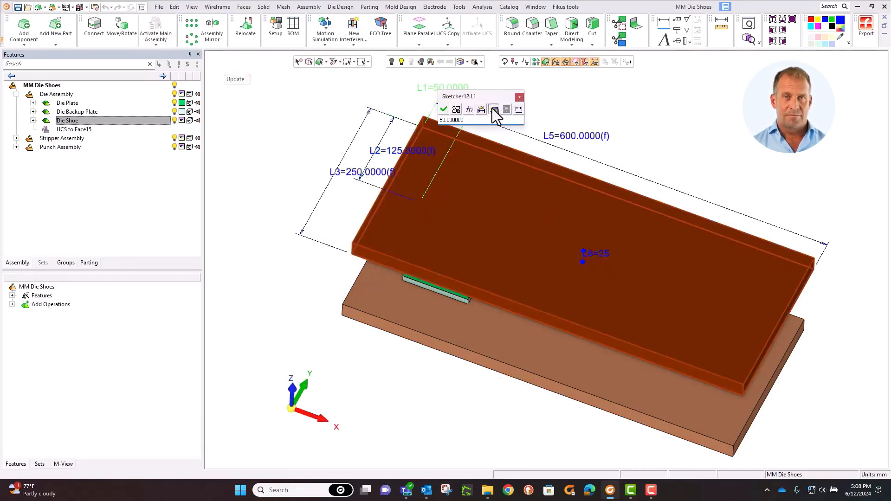
left_click(494, 109)
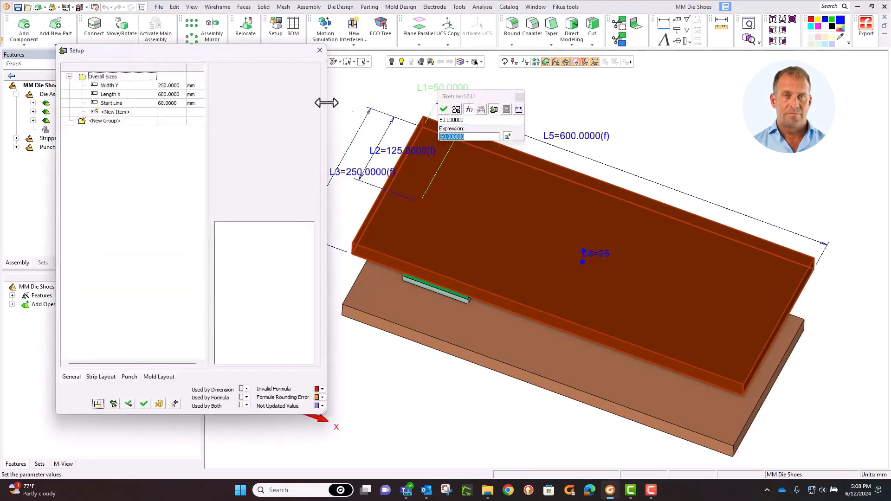
left_click(135, 105)
double_click(135, 106)
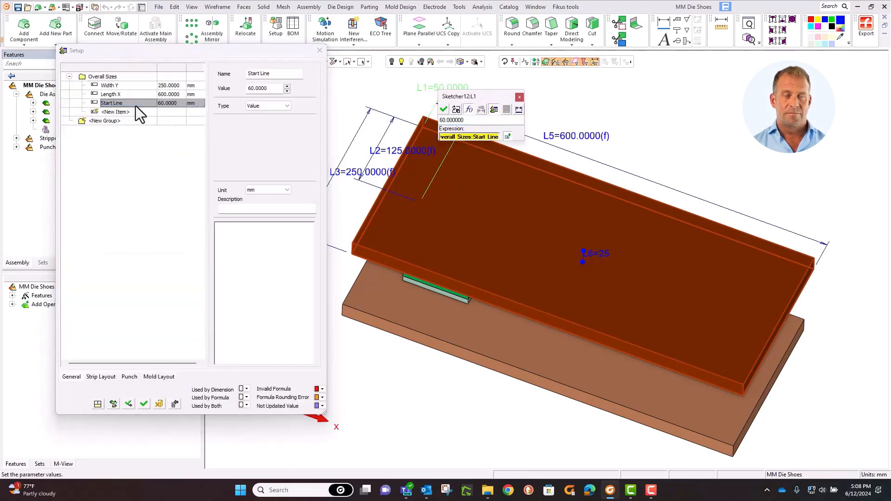
left_click(444, 109)
middle_click(344, 138)
Step: Set the Start Line parameter to 25 mm and apply it to the assembly
left_click_drag(348, 184, 348, 146, "ctrl")
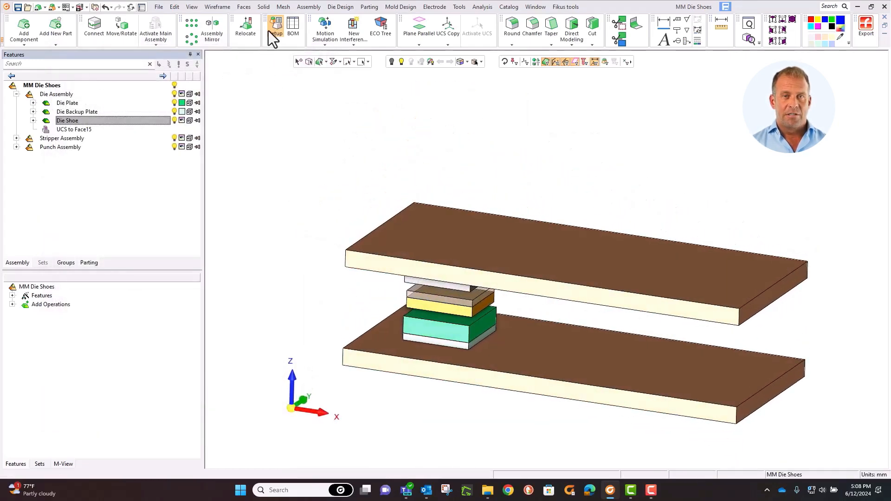
left_click(170, 103)
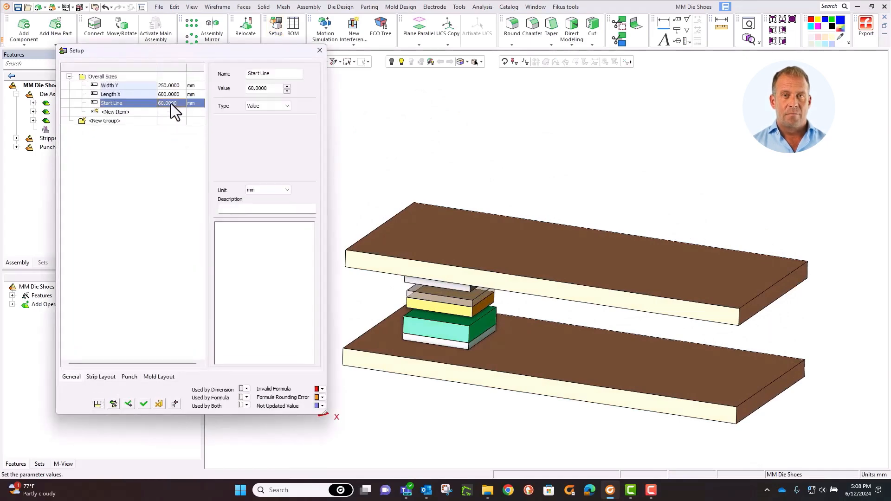
left_click(166, 99)
type("25")
key("Return")
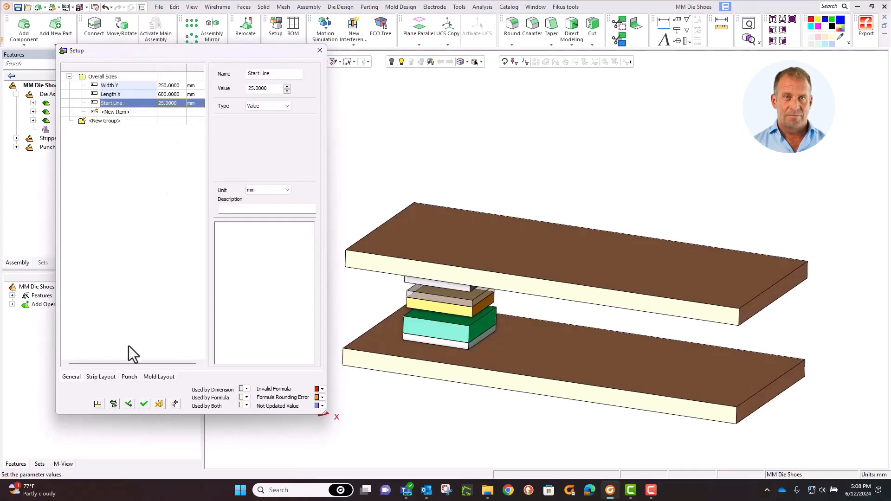
left_click(127, 404)
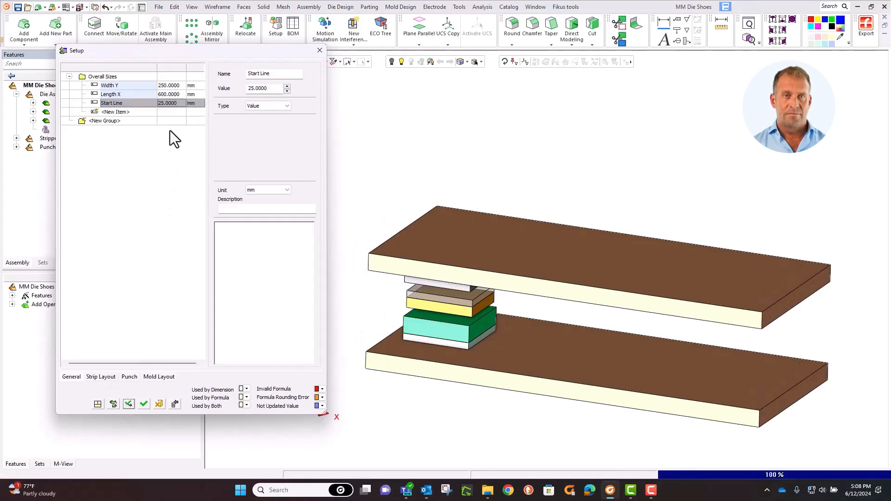
Step: Set the Start Line parameter to 50 mm and confirm the setup
left_click(171, 103)
left_click(170, 103)
type("50")
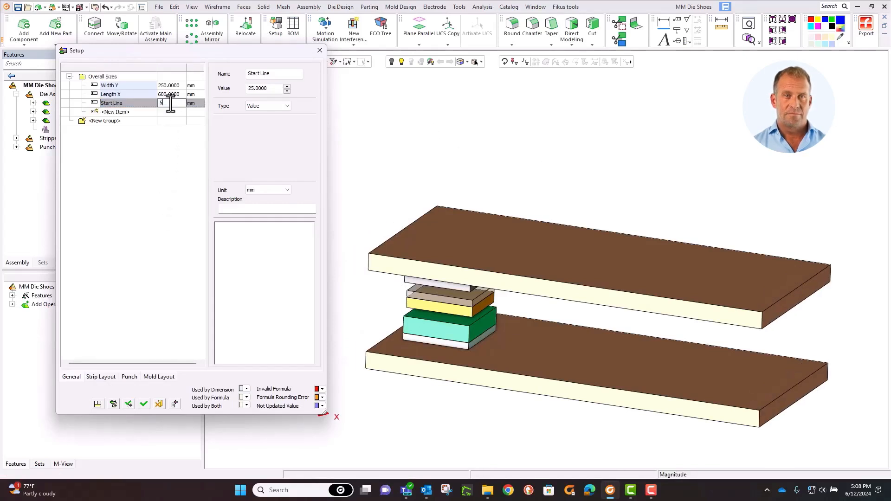
key("Return")
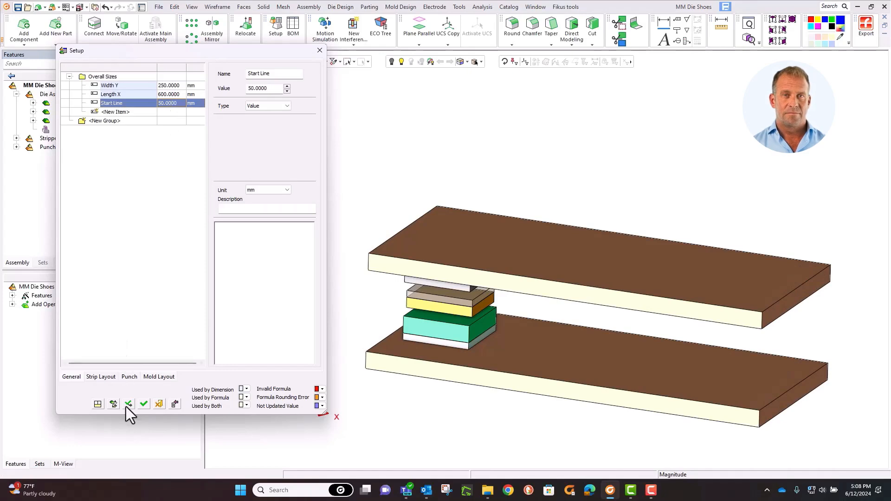
left_click(140, 404)
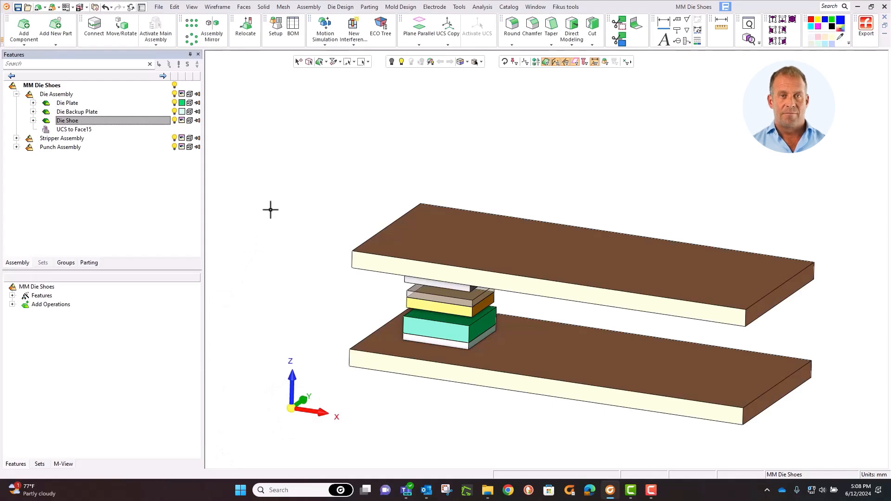
Step: In the Strip Layout setup, set the bounding data Width to 225 mm and Length to 750 mm
left_click(272, 33)
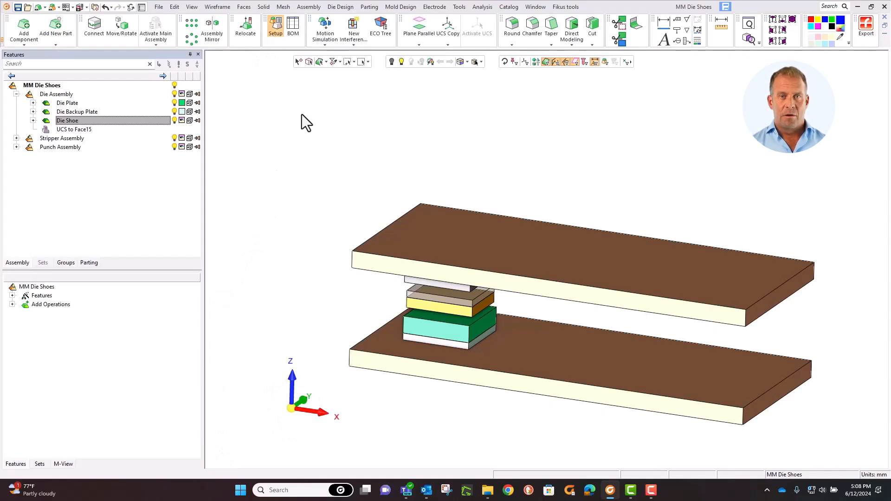
left_click(109, 379)
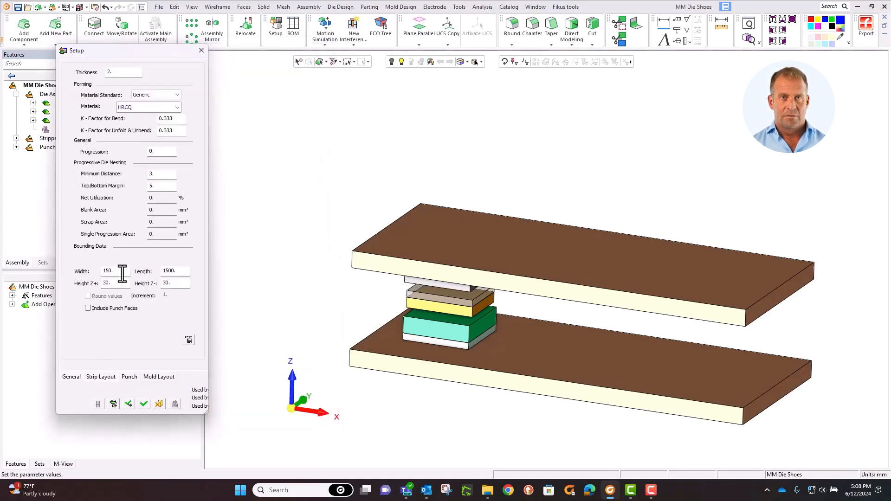
left_click_drag(115, 274, 97, 274)
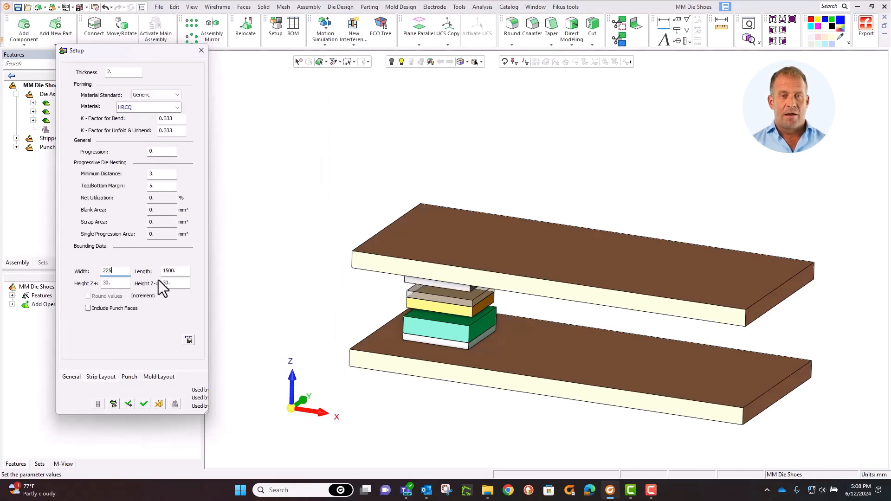
left_click_drag(179, 271, 157, 272)
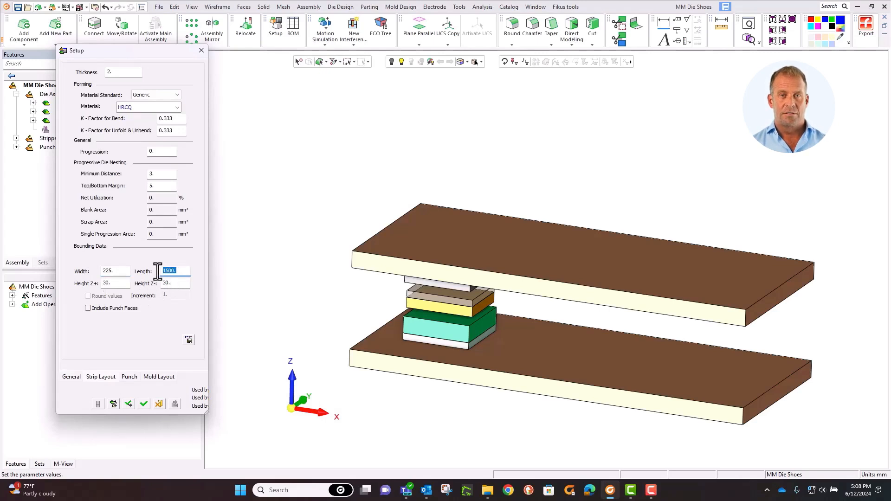
type("7")
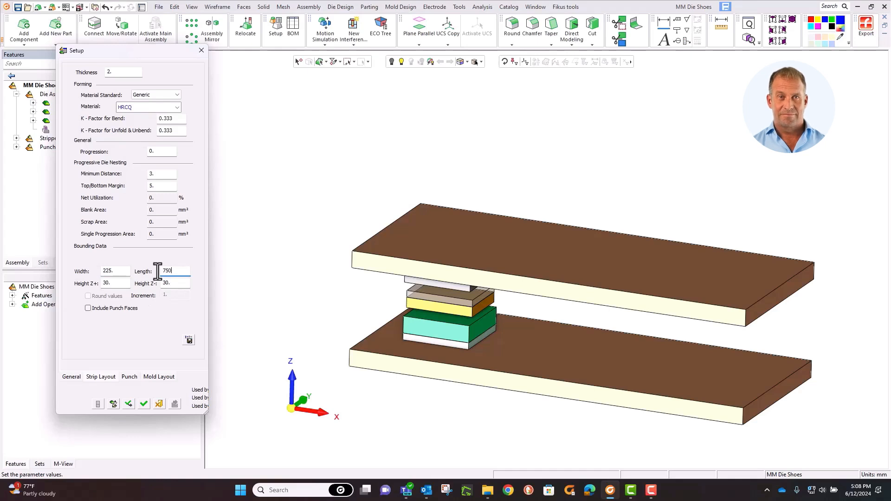
type("50")
Step: Set the bounding data Height Z+ and Height Z- to 15 mm each and confirm the setup
left_click_drag(115, 283, 94, 288)
type("15")
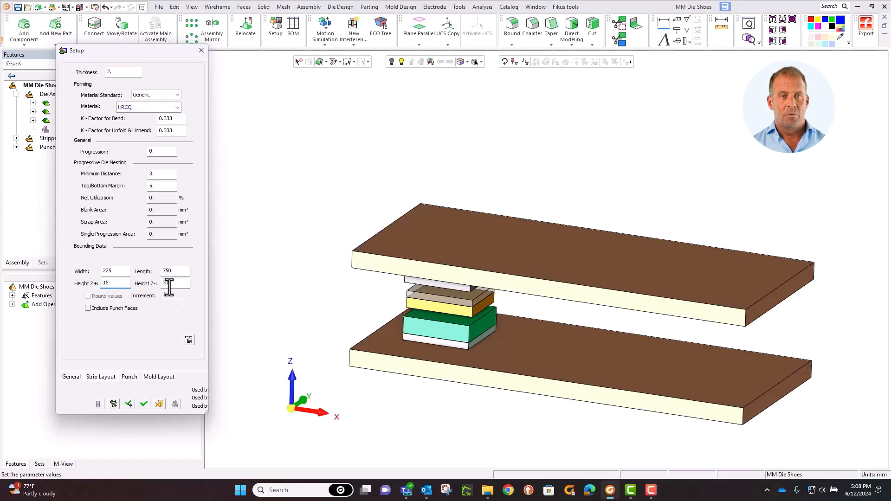
left_click_drag(173, 283, 150, 284)
type("15.")
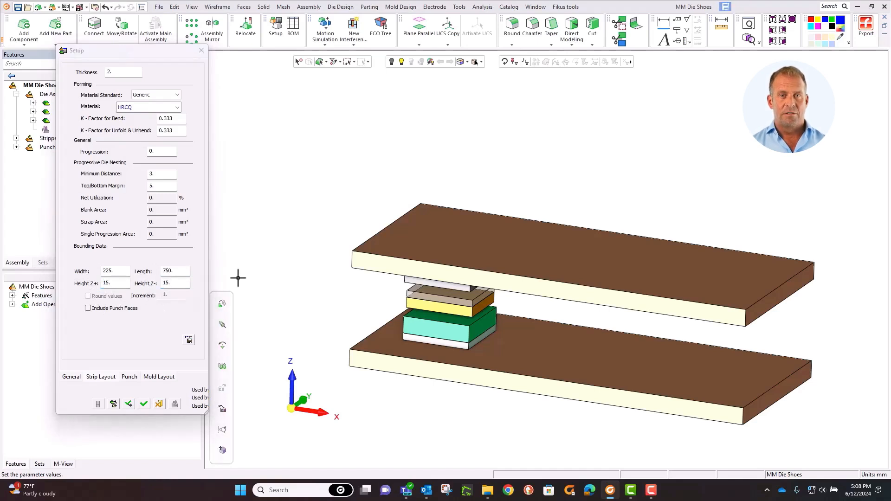
left_click(129, 403)
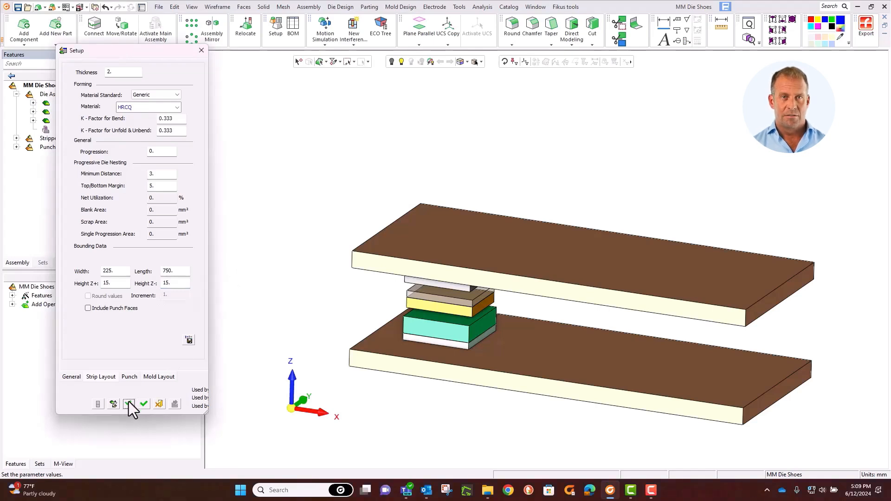
left_click(141, 405)
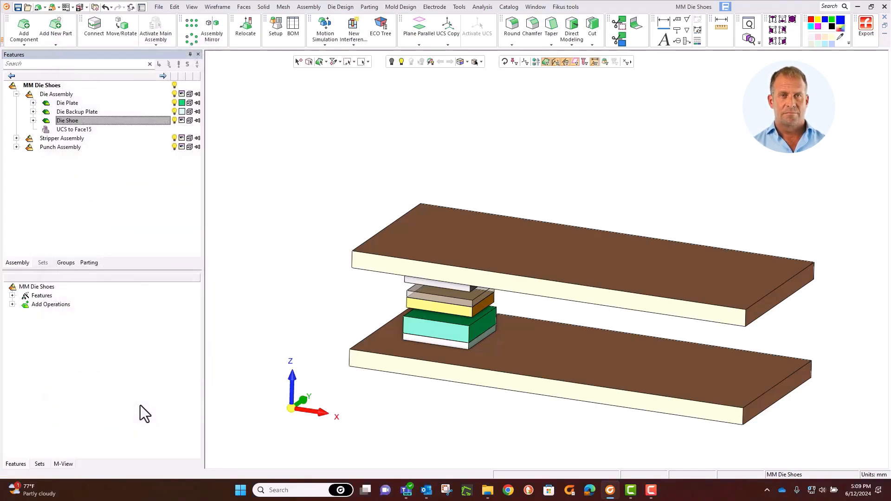
Step: Open the assembly setup, change the Width Y parameter's type to Formula, and reference the strip layout's Workpiece Width
mouse_move(359, 166)
middle_mouse_down()
mouse_move(373, 145)
mouse_move(373, 172)
mouse_move(350, 181)
middle_mouse_up()
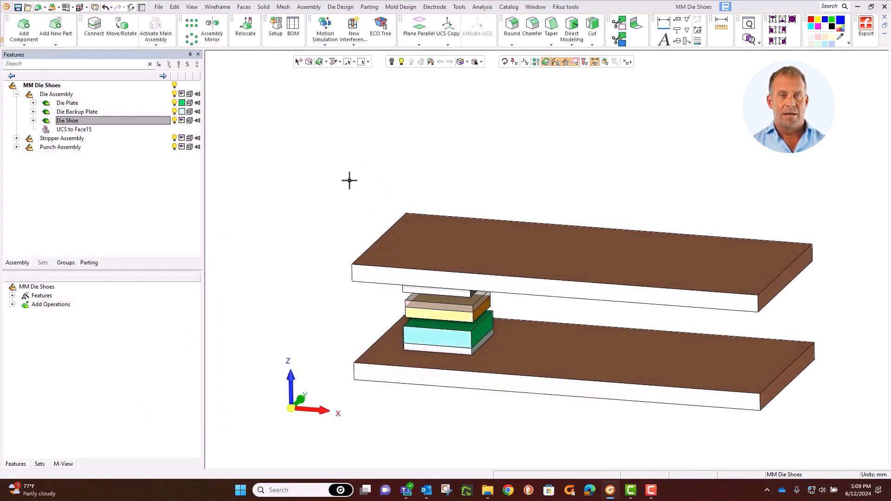
left_click(279, 24)
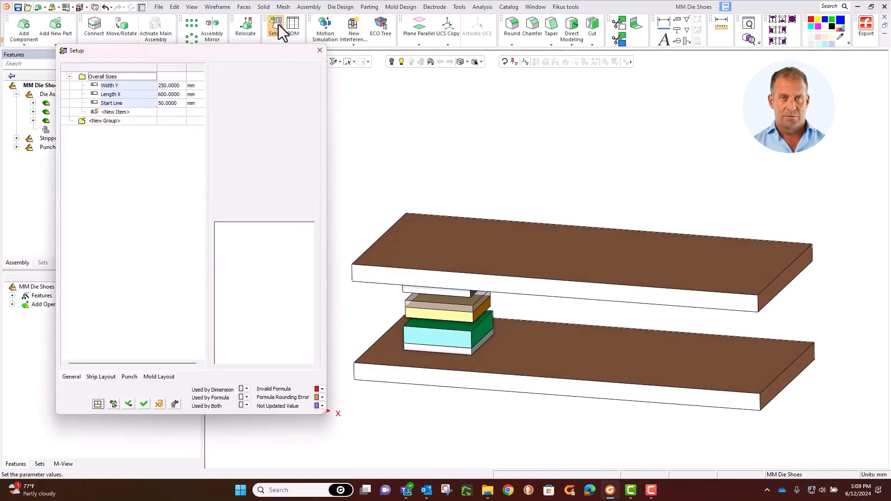
left_click(142, 86)
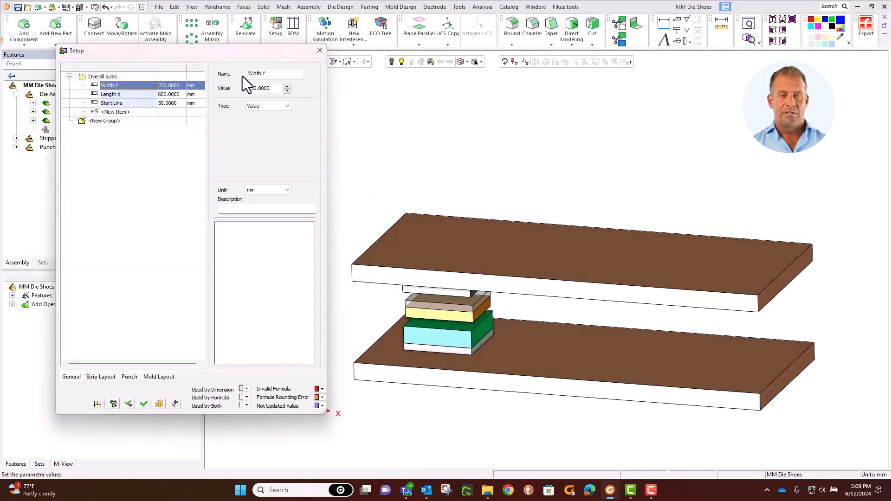
left_click(288, 106)
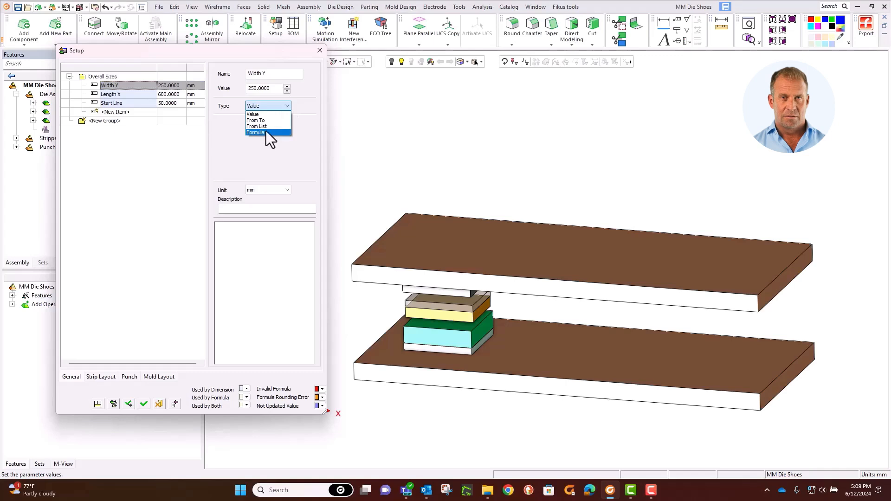
left_click(267, 134)
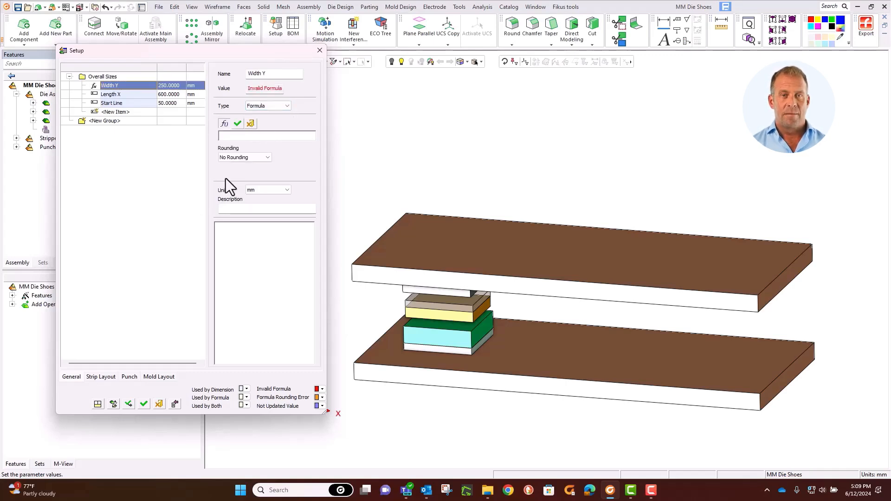
left_click(110, 381)
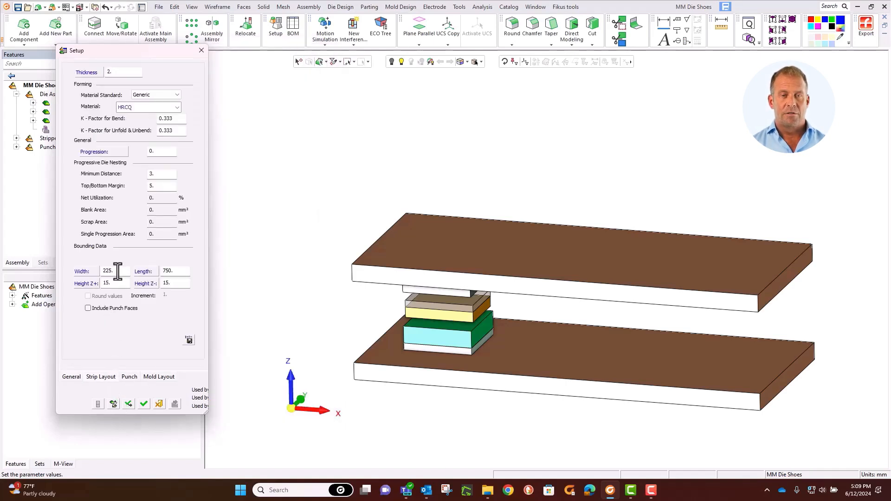
left_click(92, 271)
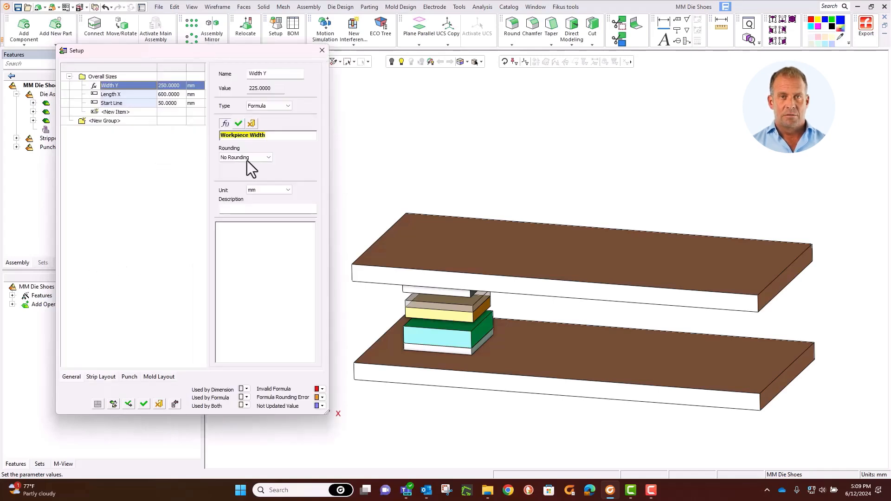
Step: Complete the Width Y formula as Workpiece Width+50+50, accept it, and apply it to the assembly
left_click(278, 135)
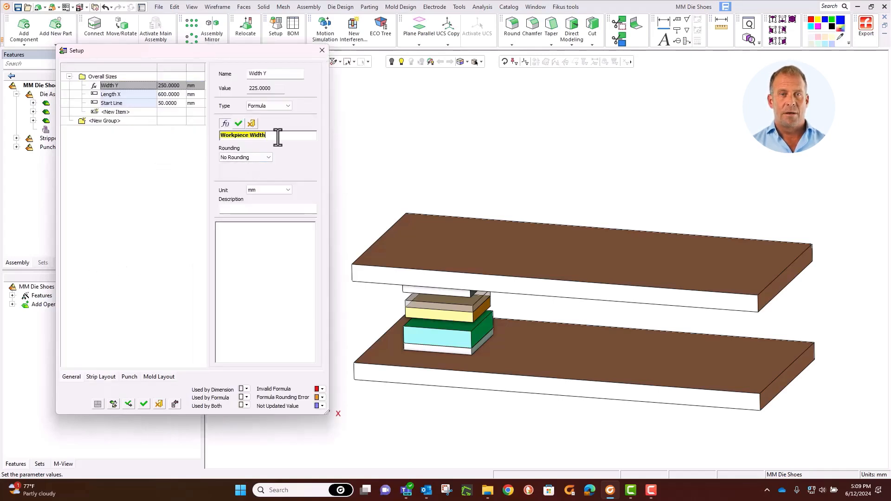
type("+")
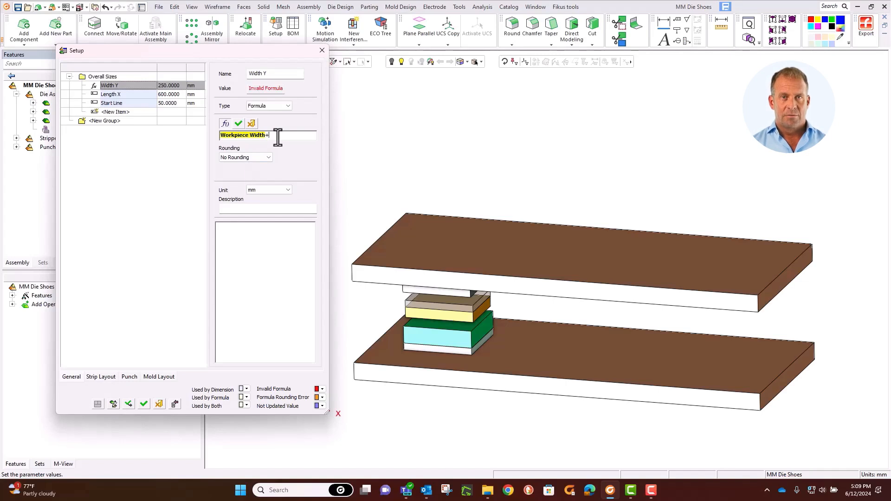
type("50-")
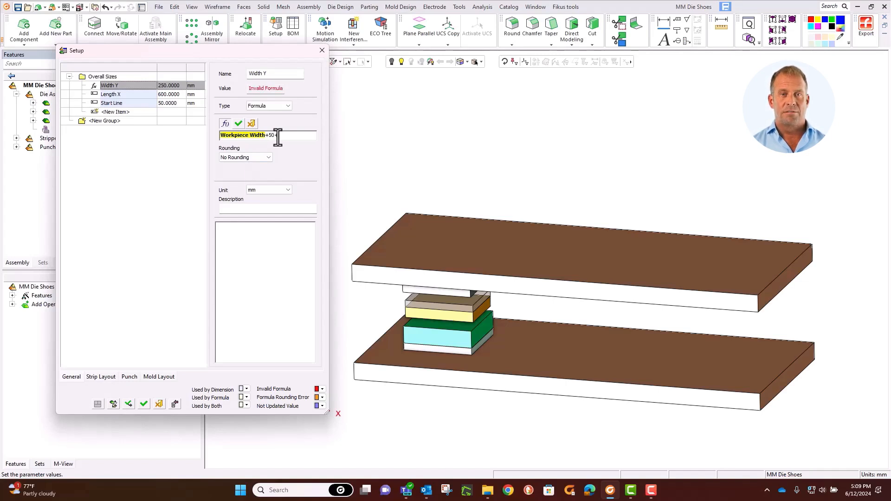
type("50")
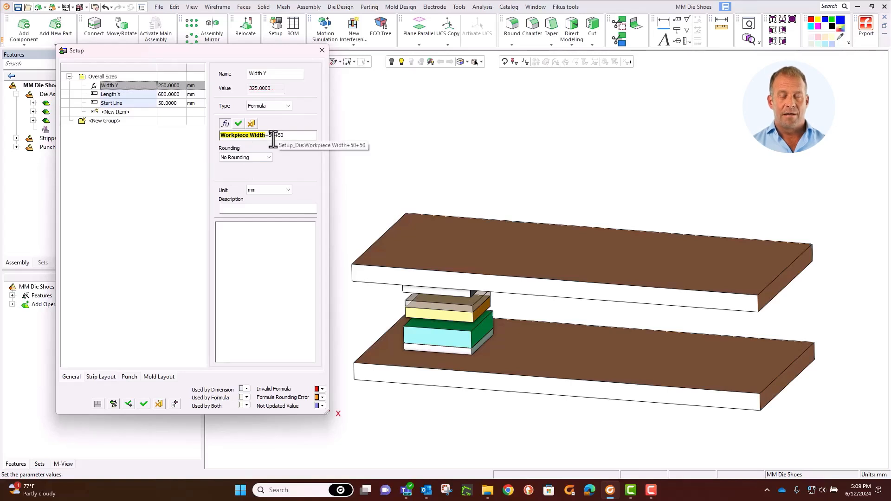
left_click(240, 123)
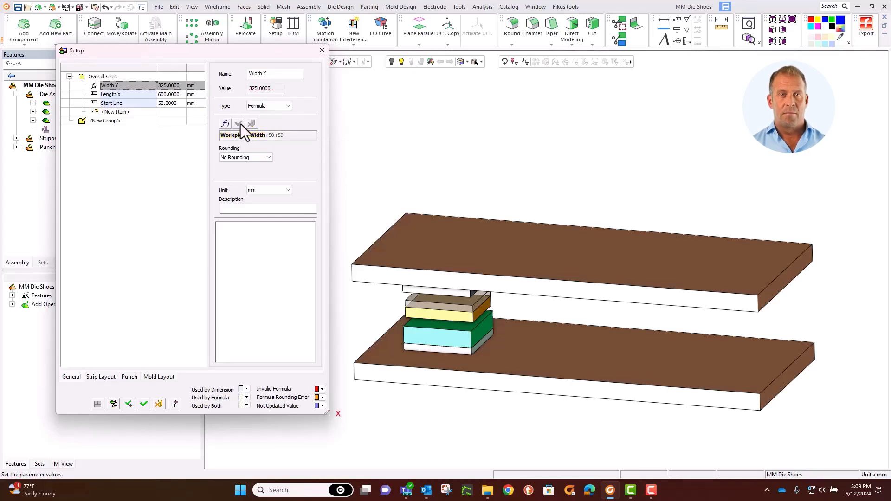
left_click(129, 404)
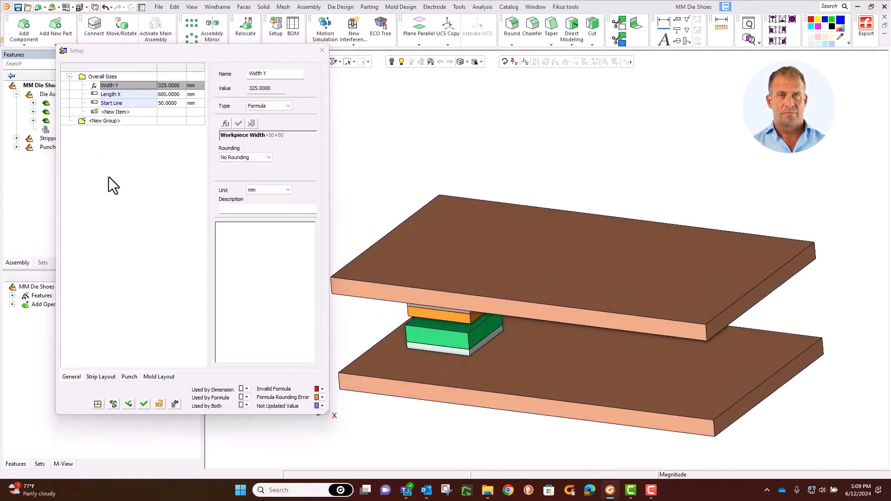
Step: Change the Length X parameter's type to Formula and build the expression Start Line+Workpiece Length, taking the length from the strip layout
double_click(118, 96)
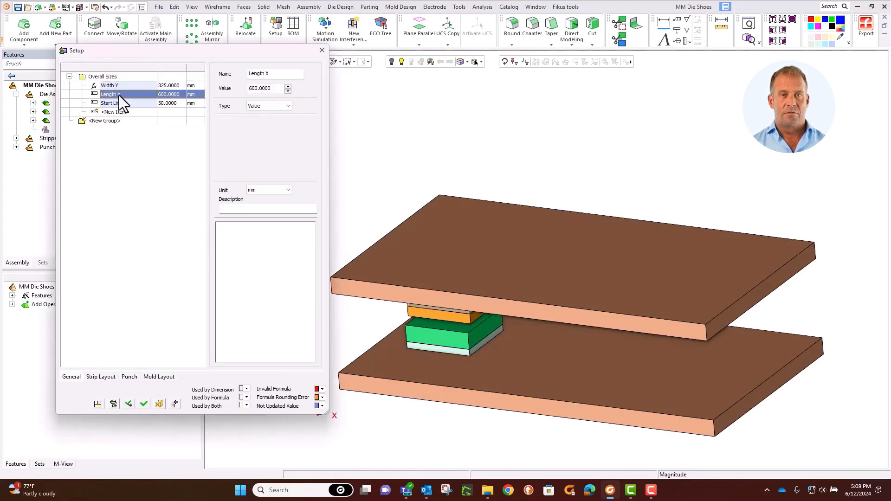
left_click(256, 106)
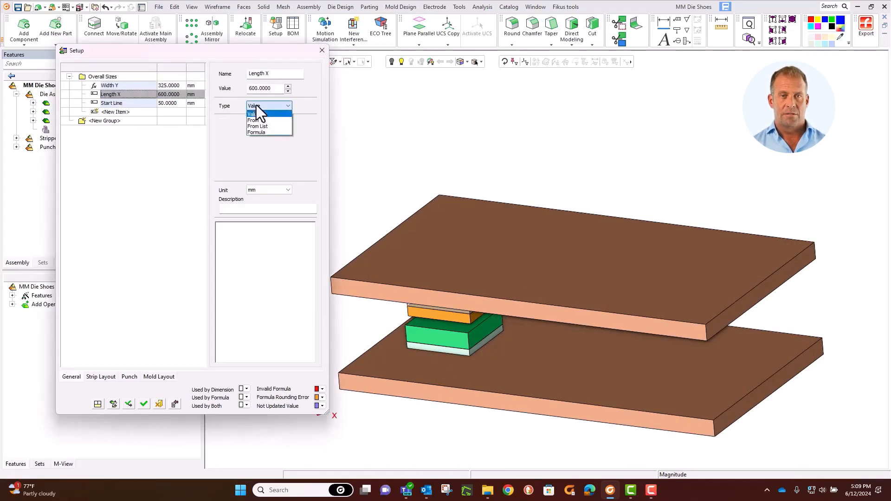
left_click(261, 132)
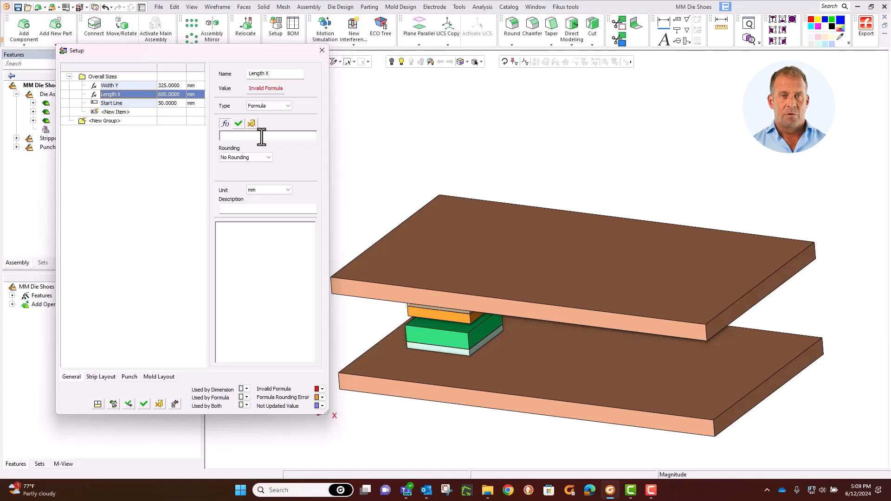
left_click(262, 137)
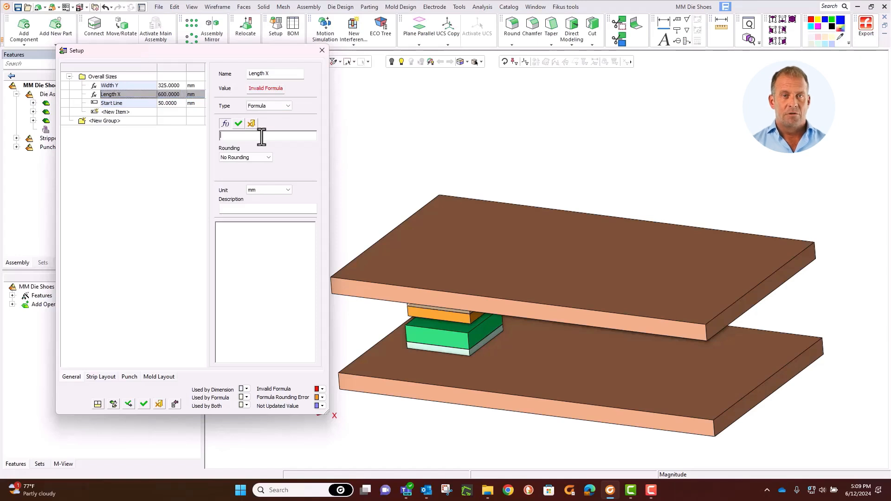
double_click(117, 104)
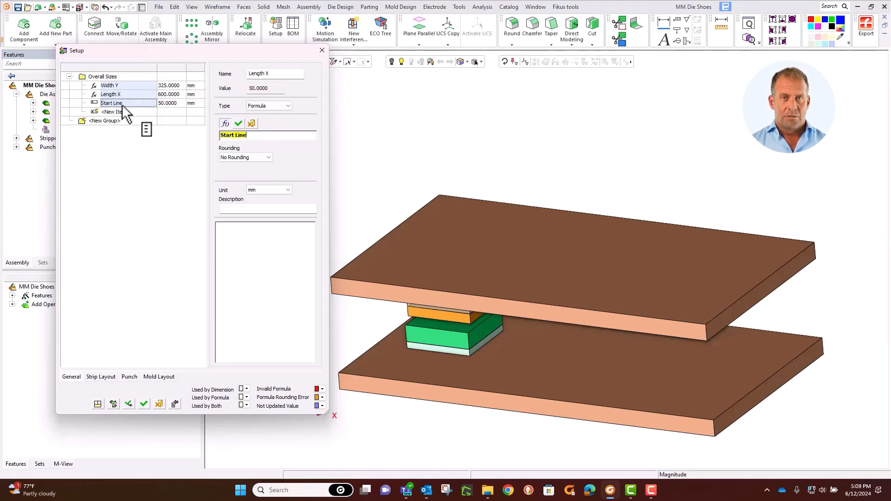
type("+")
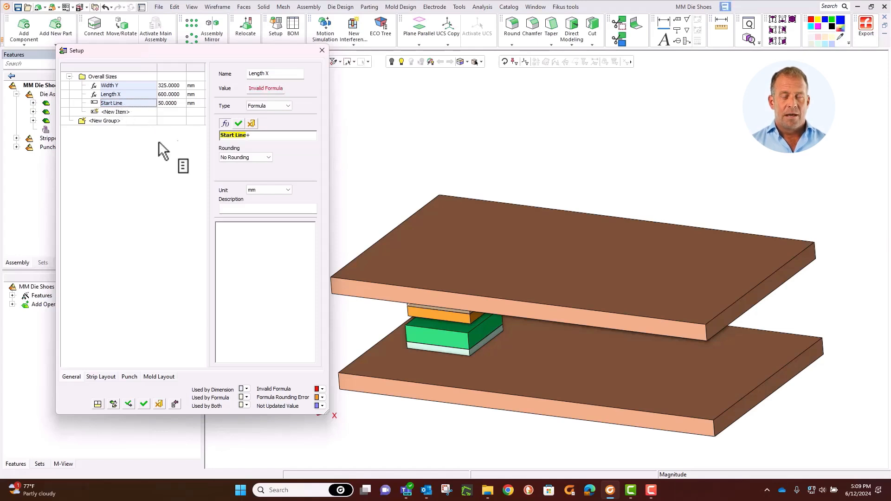
left_click(104, 379)
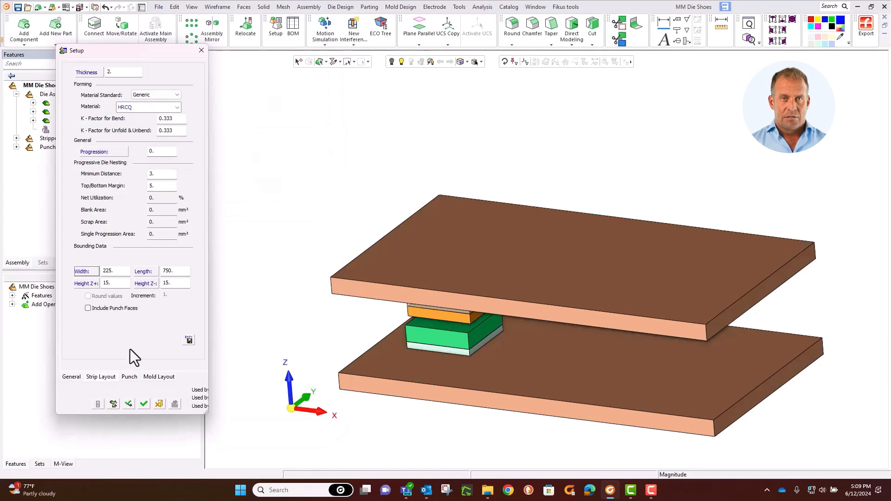
left_click(147, 275)
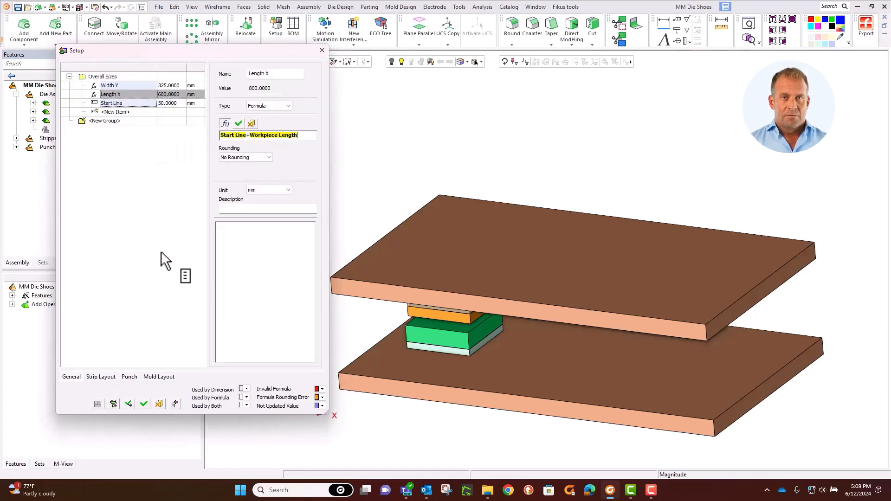
Step: Add a second Start Line term to the Length X formula, accept it, and apply it to the assembly
type("+")
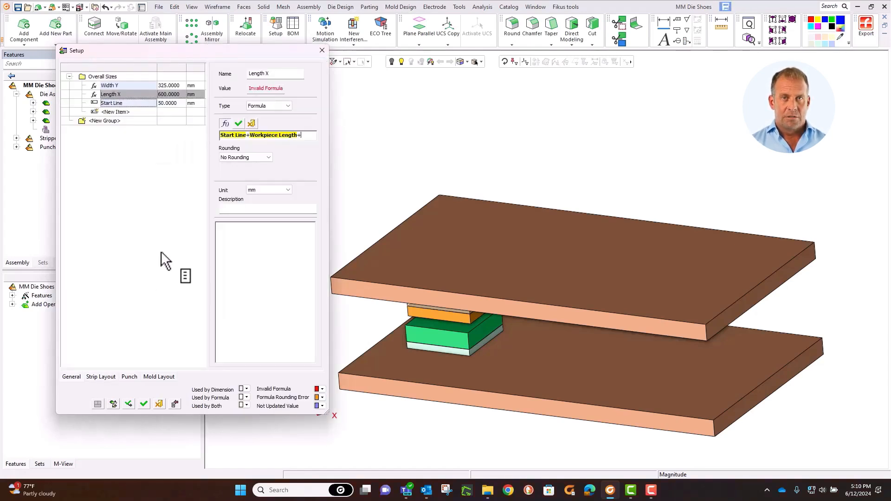
left_click(126, 101)
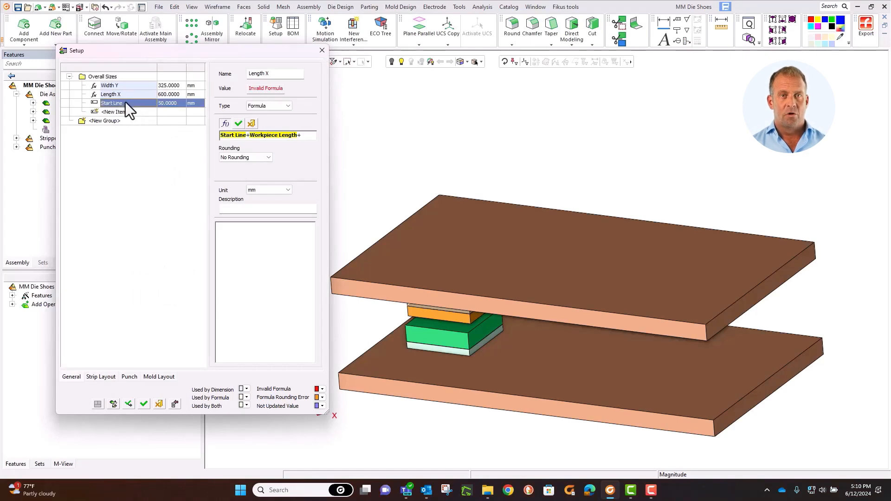
double_click(125, 102)
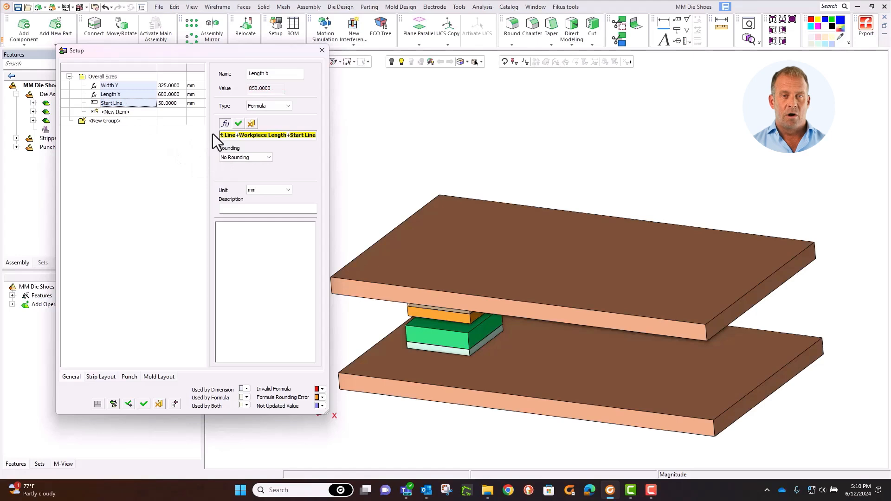
left_click(239, 123)
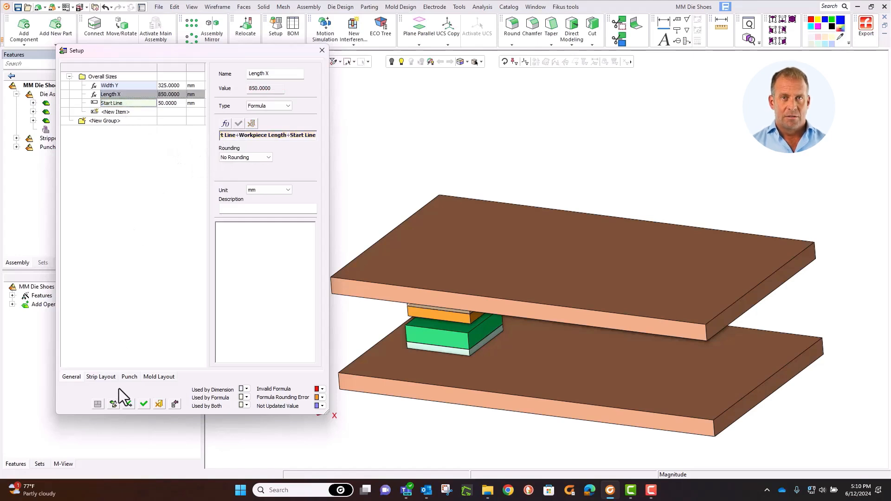
left_click(128, 404)
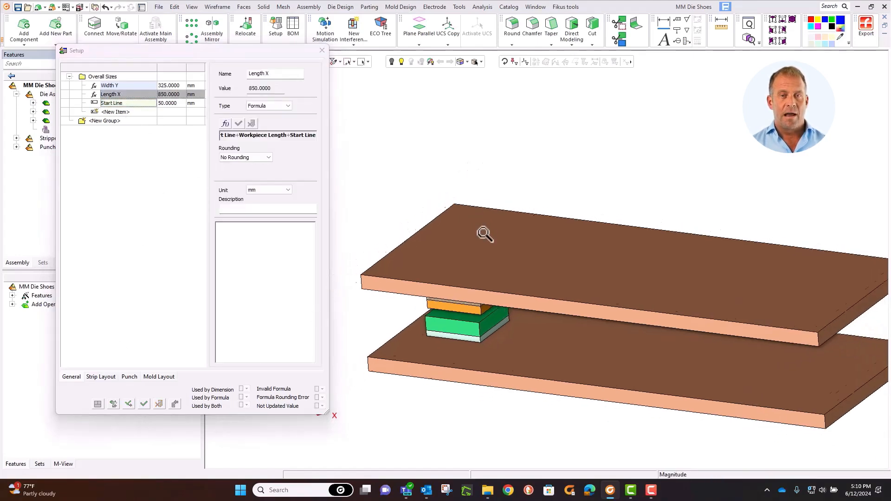
mouse_move(460, 243)
middle_mouse_down()
mouse_move(461, 278)
mouse_move(472, 234)
mouse_move(464, 229)
middle_mouse_up()
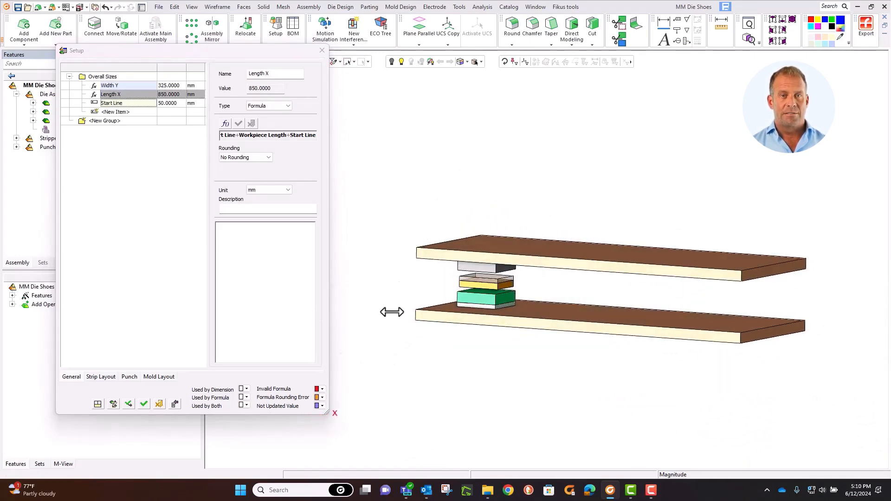
scroll(397, 290, "up", 2)
scroll(399, 292, "up", 1)
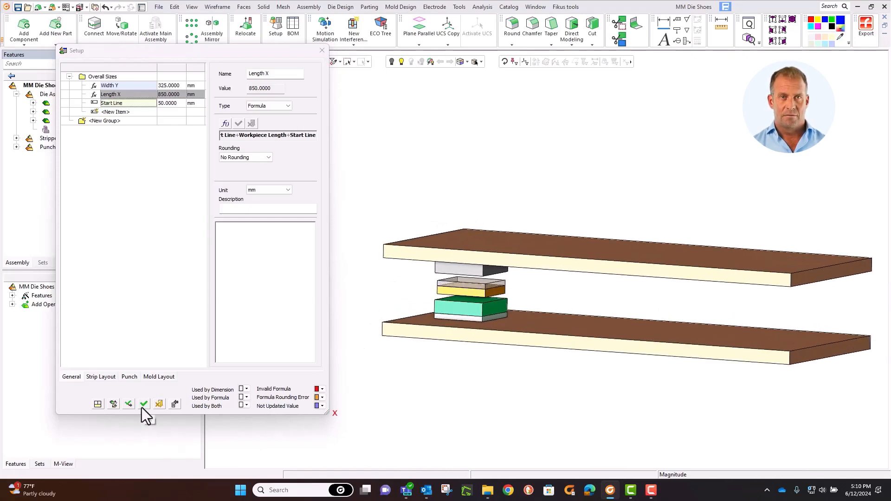
Step: Create a new parameter group named "Die sizes" in the setup
left_click(155, 339)
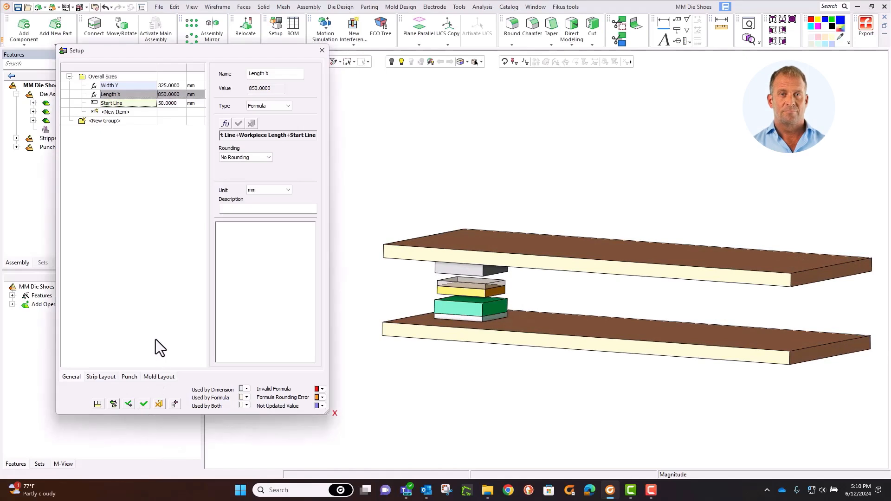
left_click(99, 121)
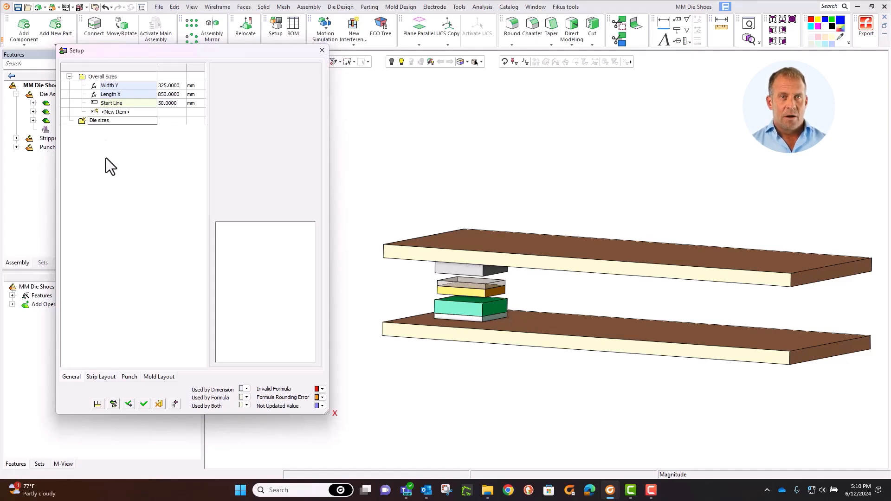
key("Return")
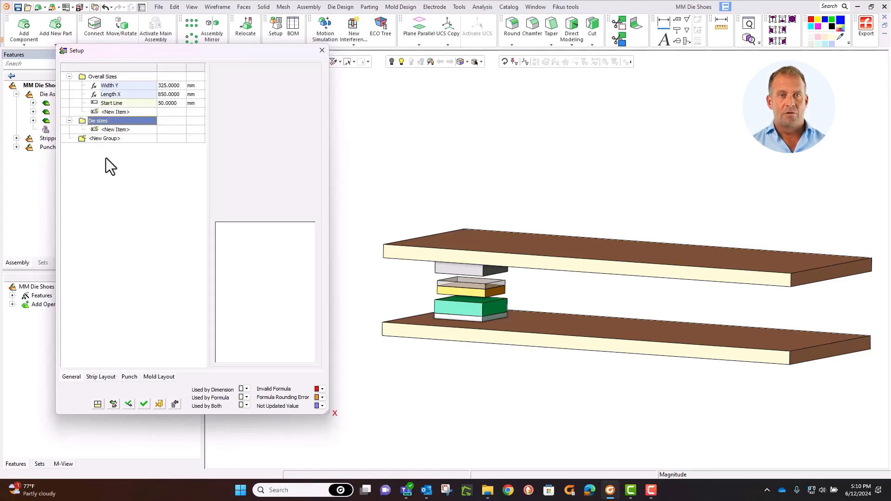
Step: Add a new parameter named "Die plate width Y" to the Die sizes group
left_click(110, 130)
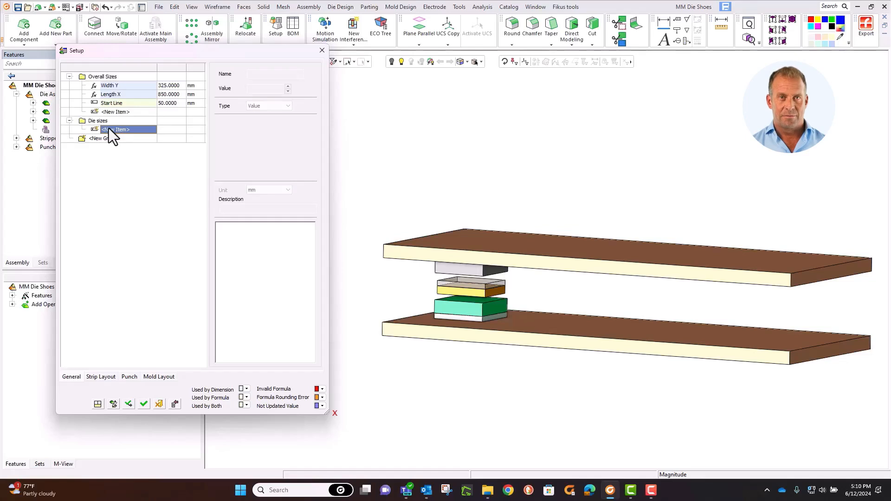
left_click(110, 129)
type("Di")
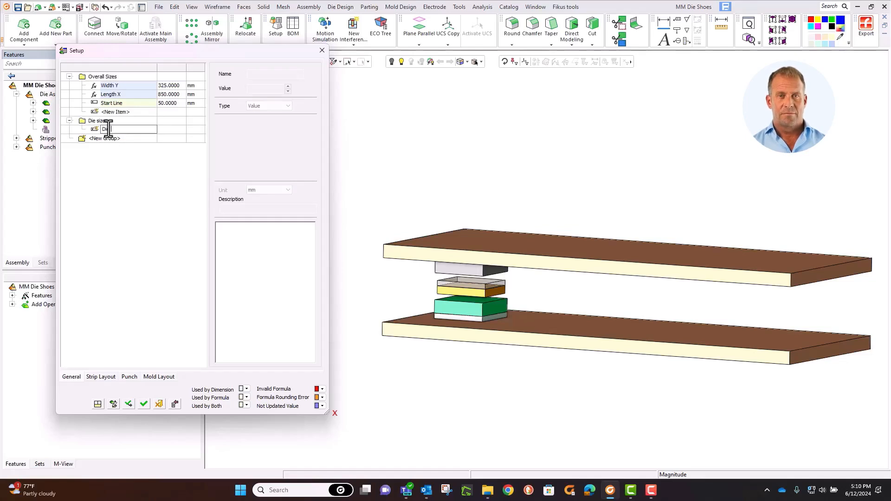
type("e plate")
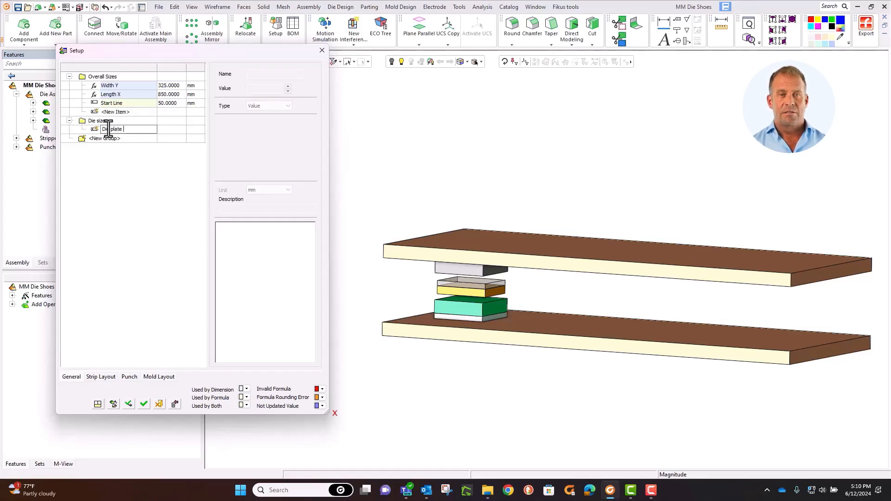
type(" width Y")
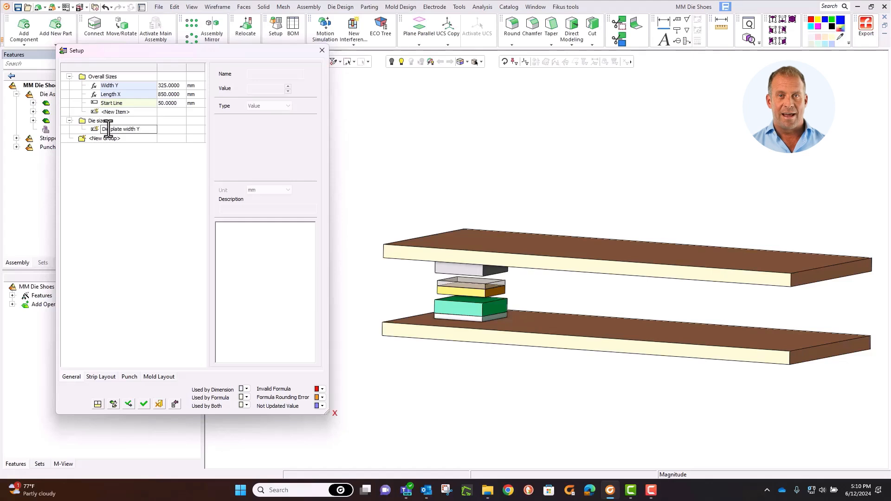
key("Return")
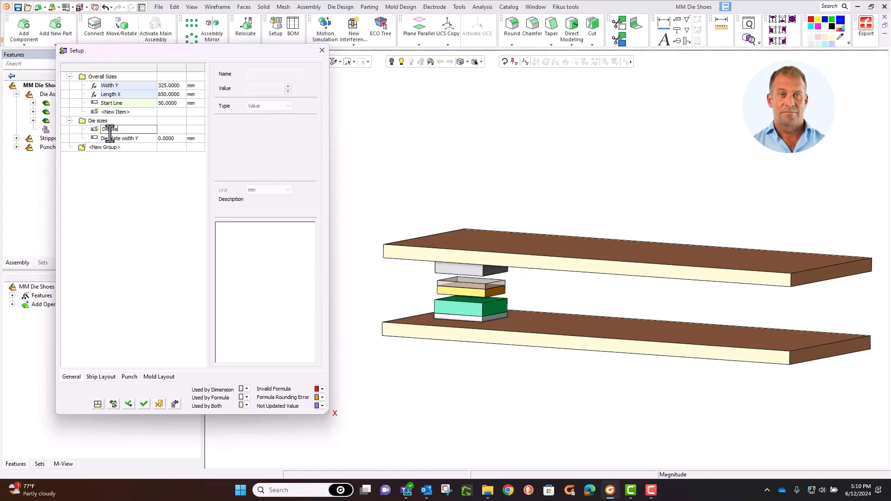
Step: Add a second parameter named "Die plate length X" to the Die sizes group
type("Die plate")
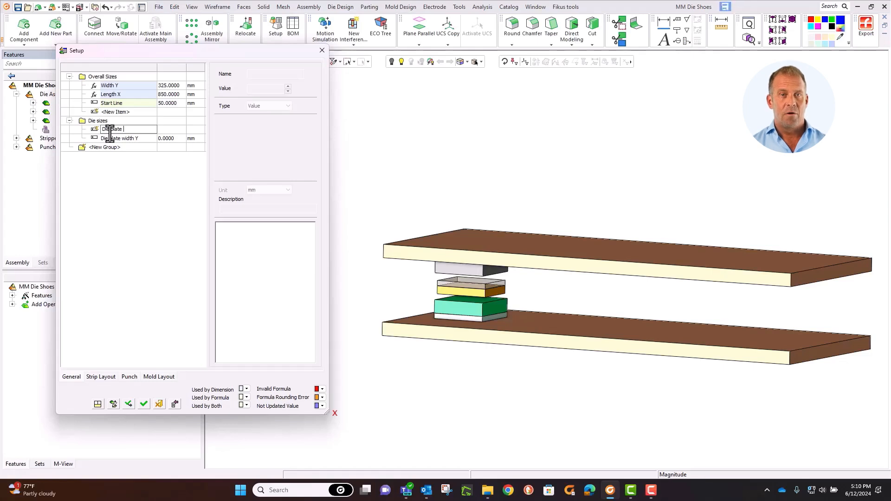
type(" l")
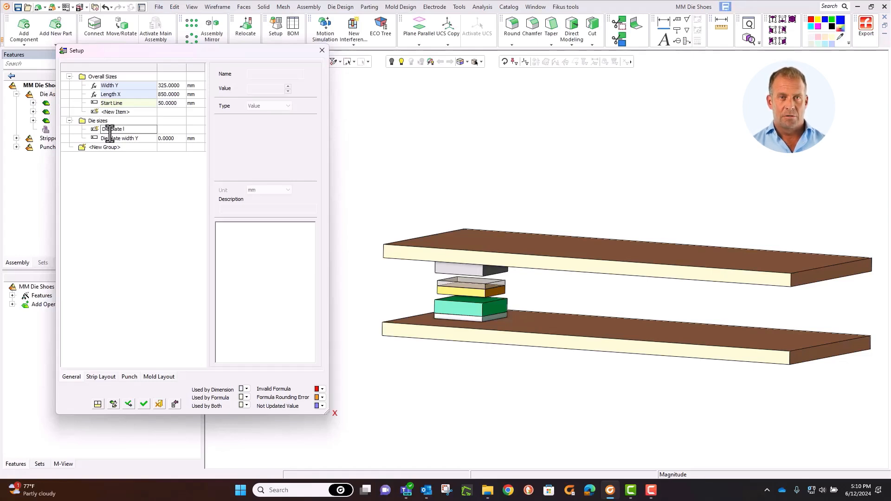
type("ength")
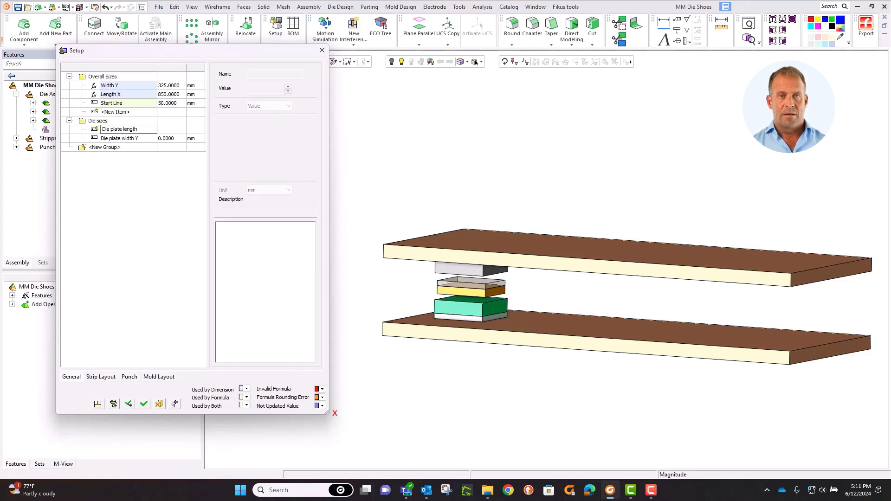
type(" X")
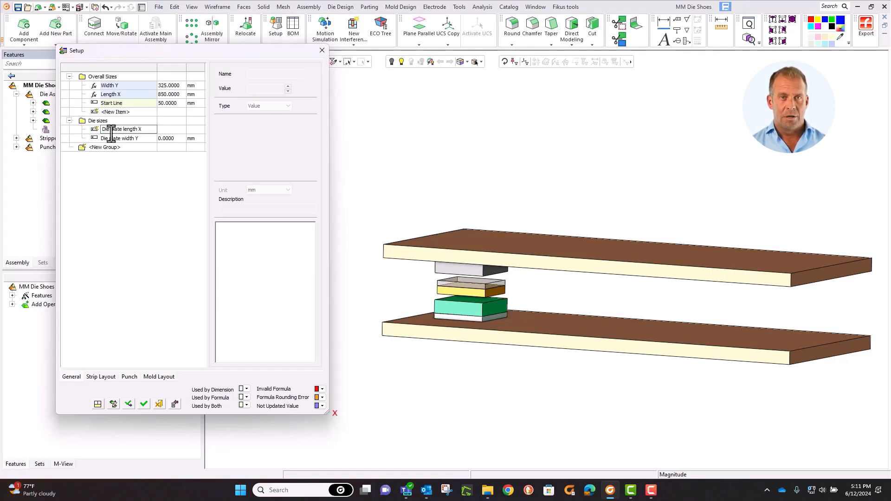
key("Return")
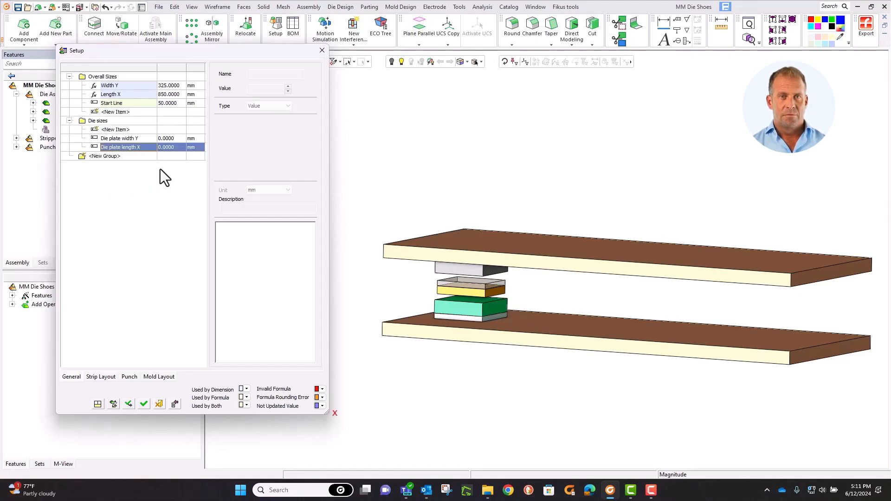
Step: Change Die plate width Y to a Formula equal to the strip layout's Workpiece Width, accept it, and apply the setup
middle_click_drag(399, 156, 409, 172)
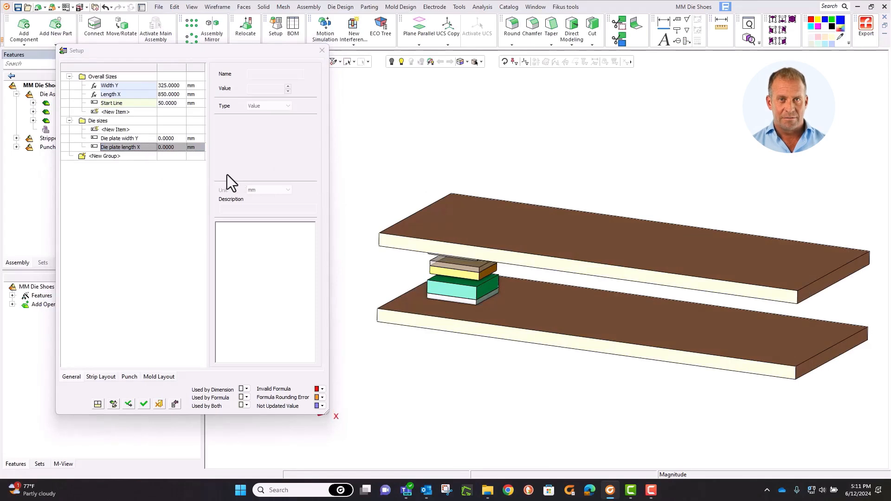
left_click(124, 139)
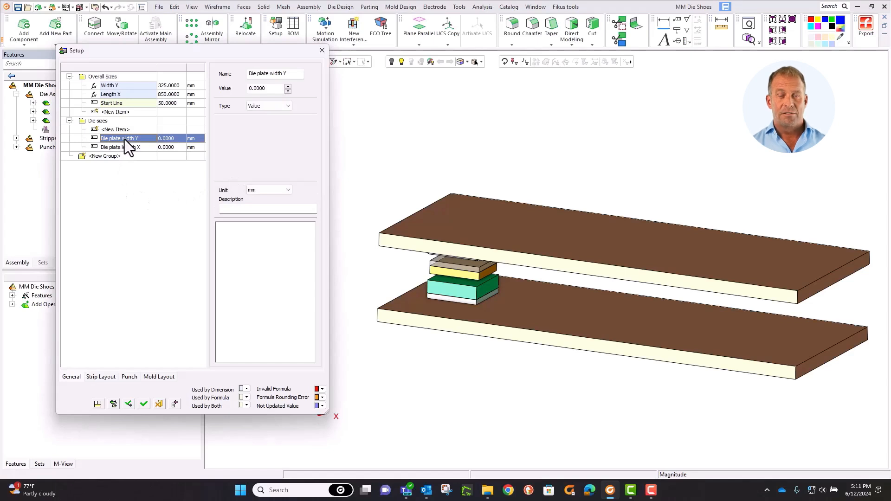
left_click(144, 140)
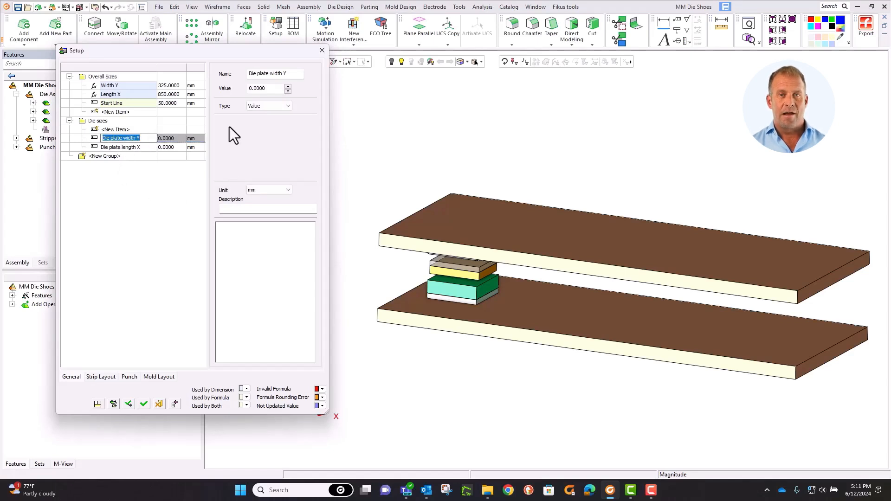
left_click(249, 105)
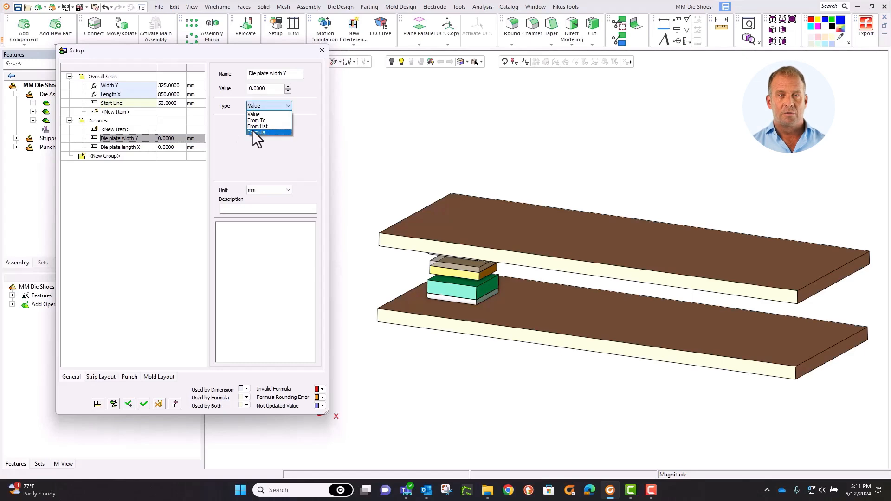
left_click(252, 130)
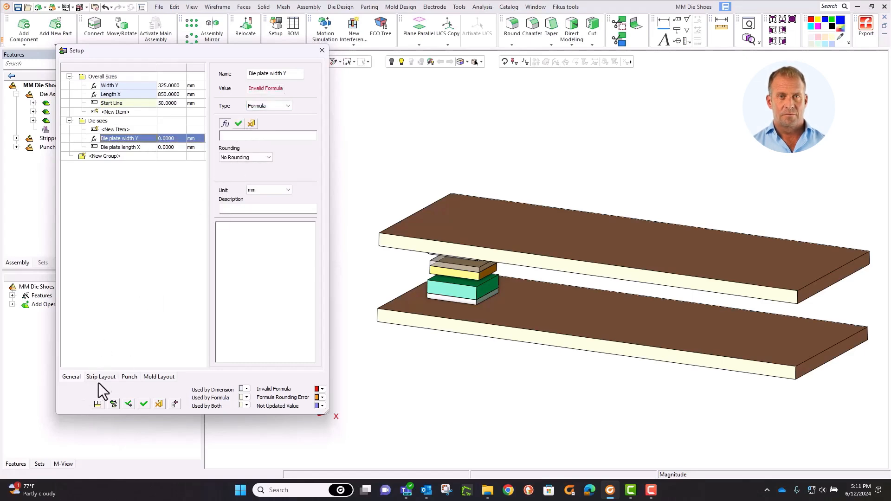
left_click(100, 380)
left_click(83, 271)
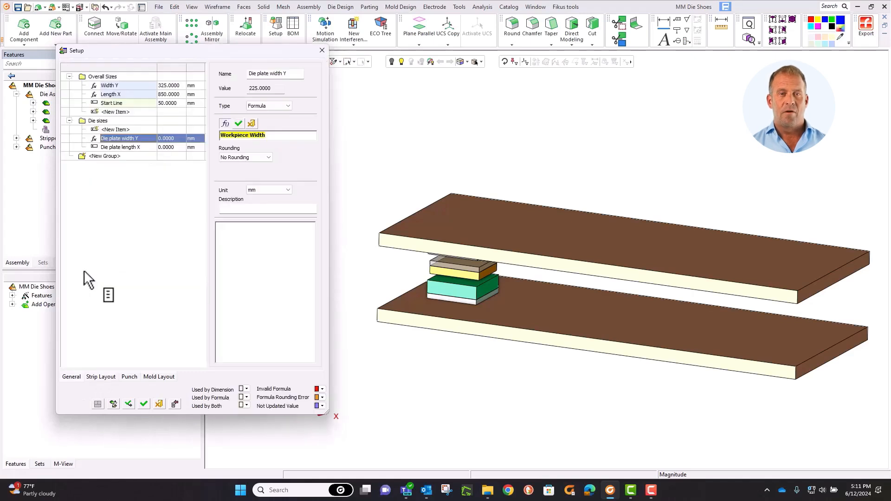
left_click(239, 123)
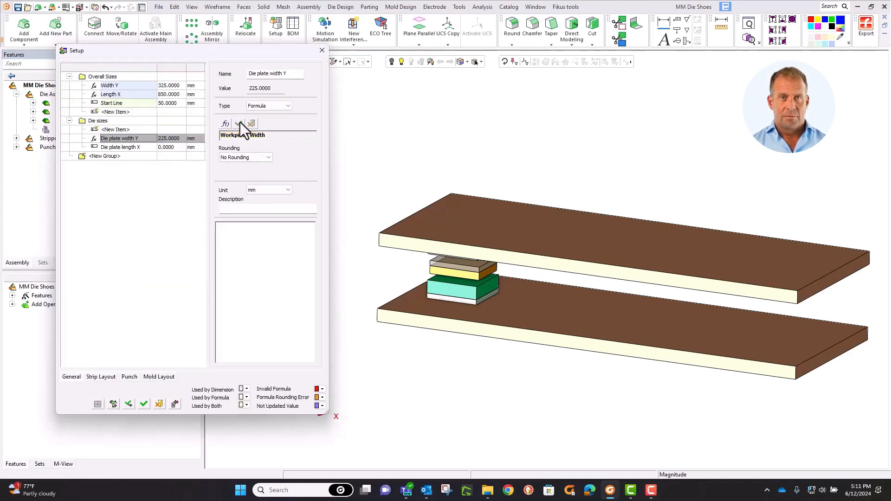
left_click(126, 407)
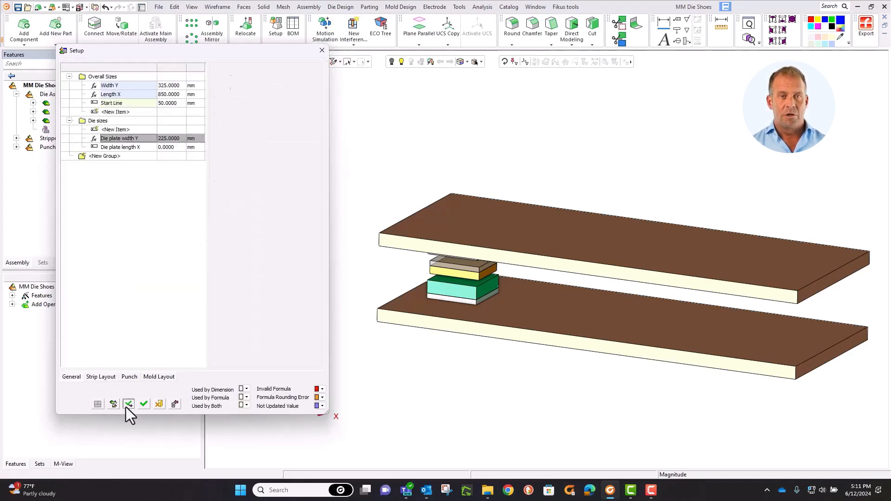
left_click(142, 310)
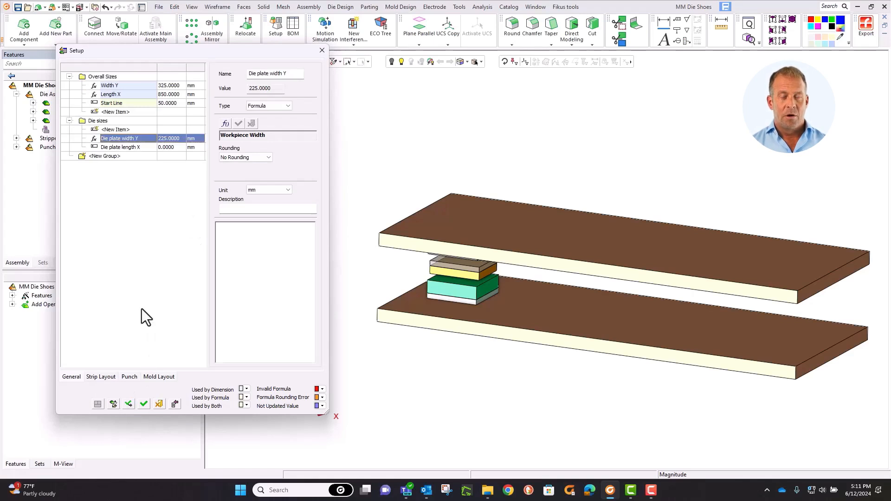
Step: Change the Die plate length X parameter's type to From To, ranging from 100 to 200 mm in increments of 10 mm
left_click(123, 148)
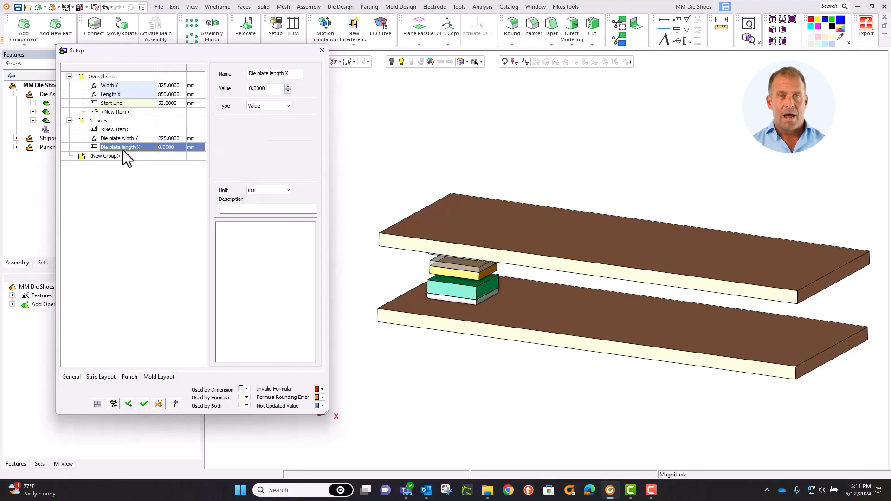
left_click(278, 107)
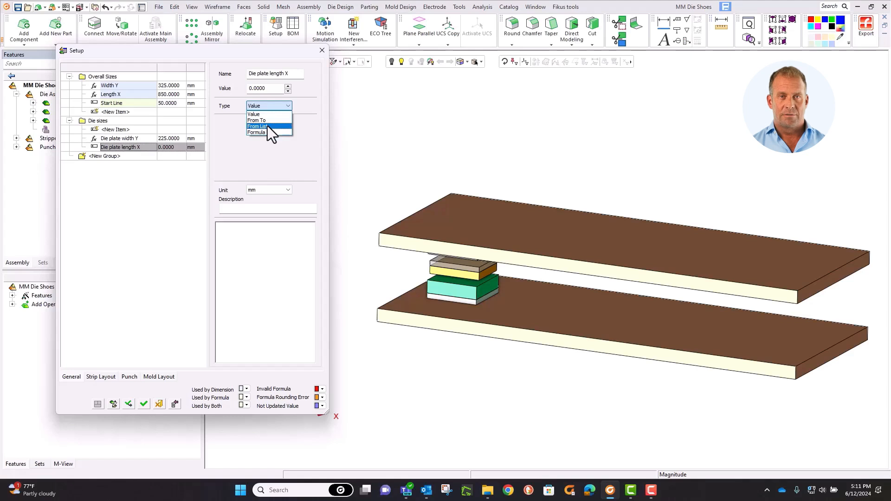
left_click(267, 121)
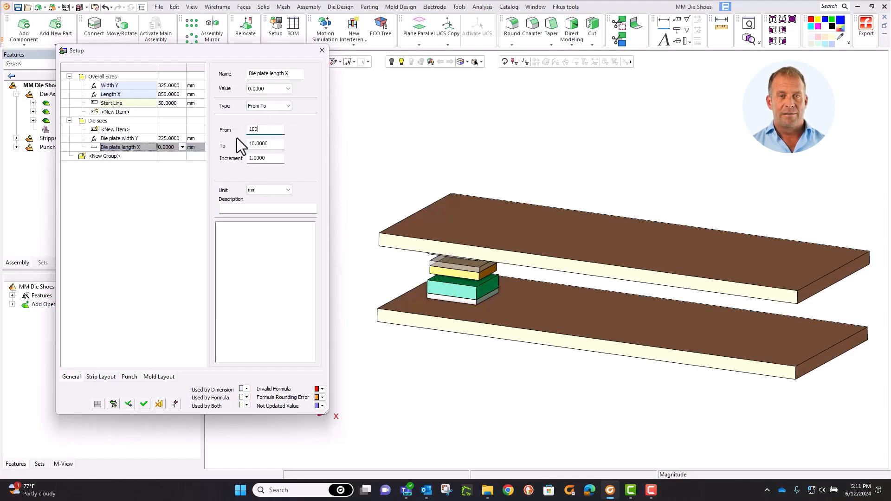
key("Tab")
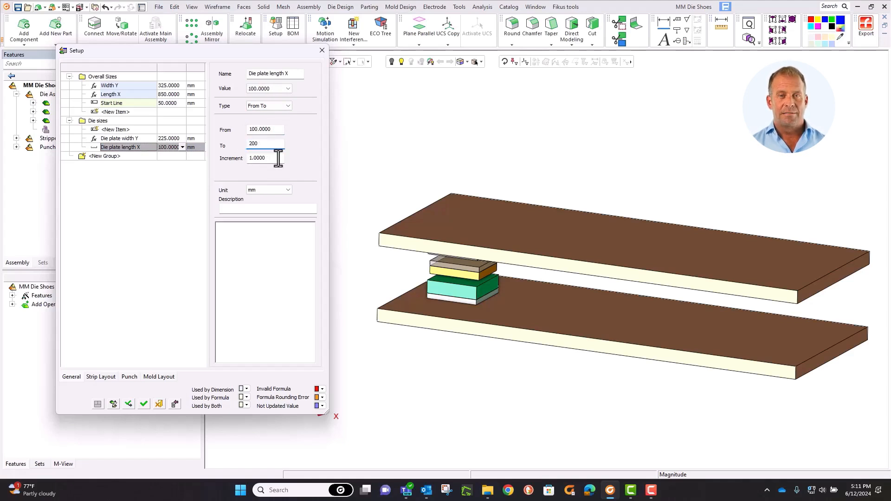
key("Tab")
type("10.0000")
Step: Choose 150 mm as the Die plate length X value and apply the setup
left_click(176, 149)
left_click(183, 147)
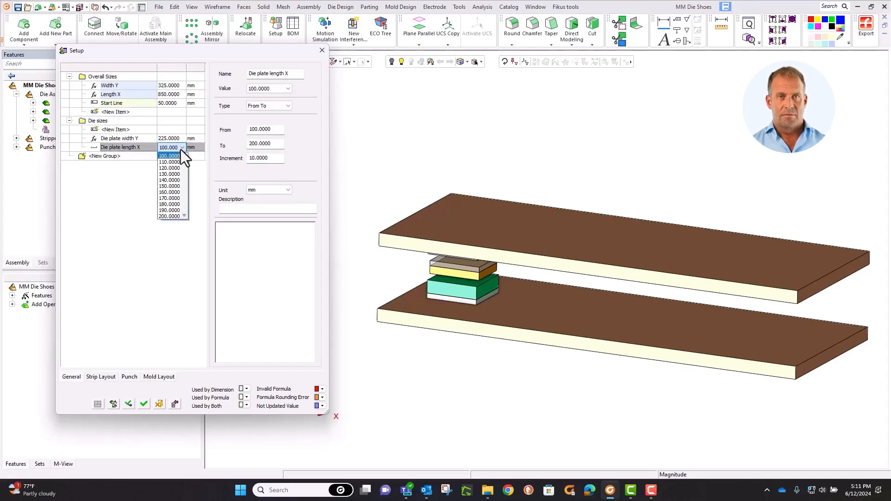
left_click(172, 187)
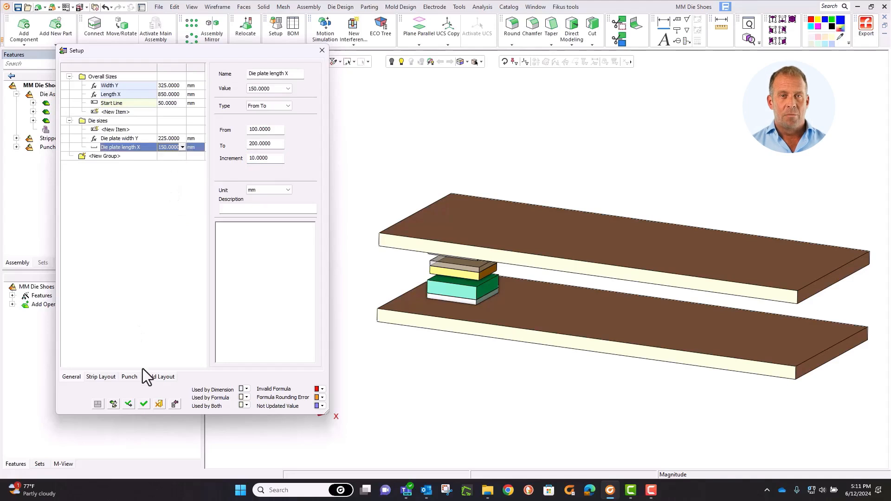
left_click(129, 404)
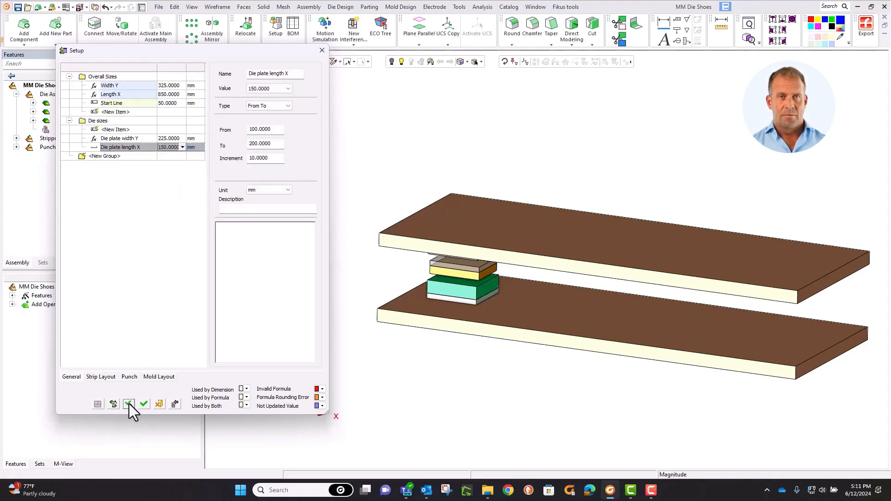
Step: Choose 200 mm as the Die plate length X value, apply it, and close the setup
left_click(183, 147)
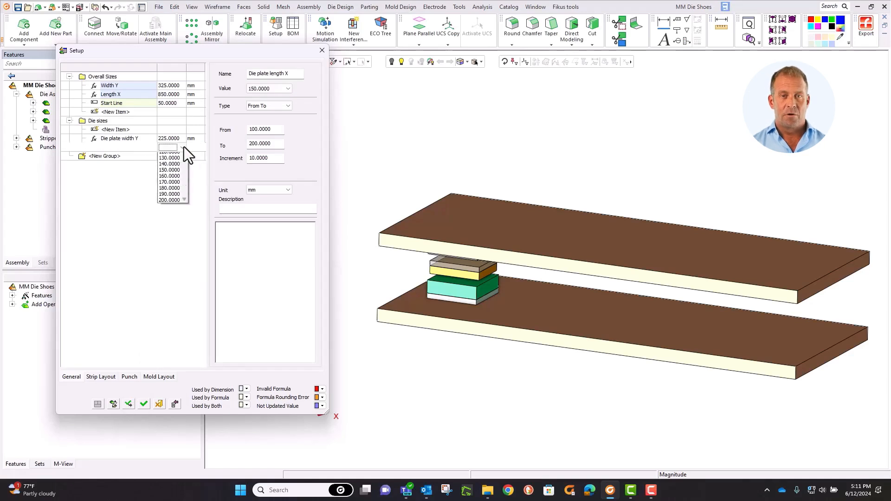
left_click(169, 216)
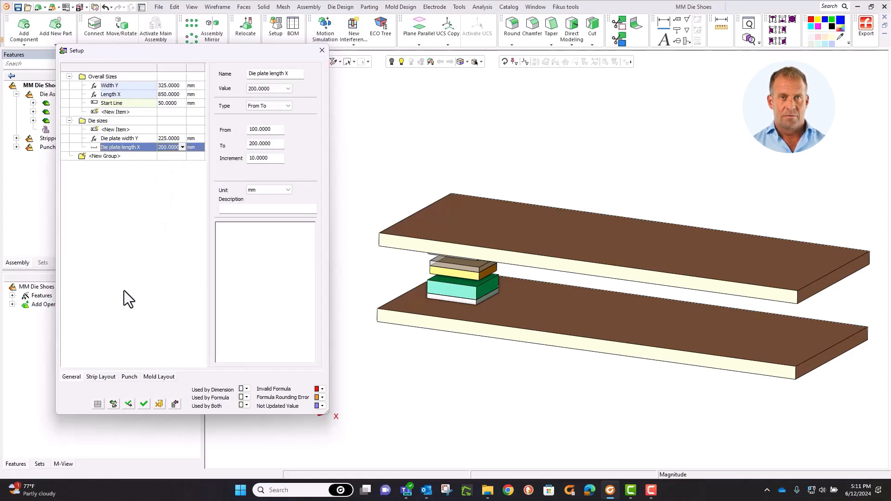
left_click(129, 404)
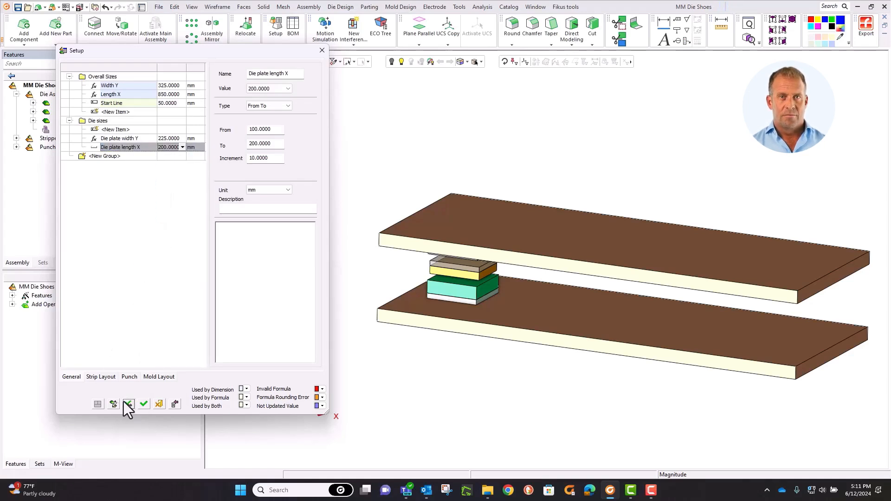
left_click(160, 404)
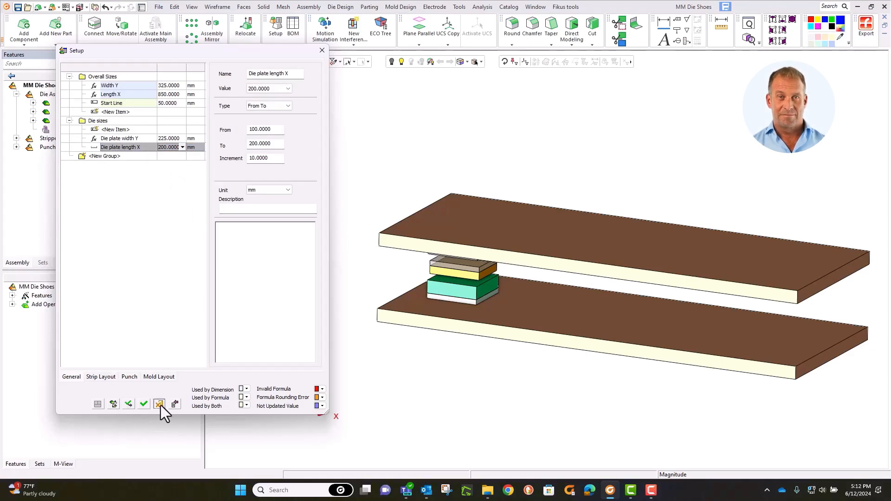
left_click(159, 404)
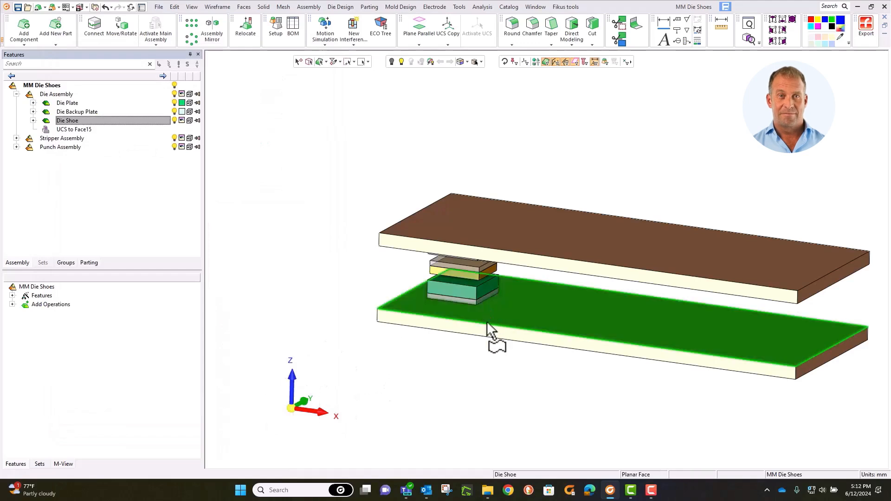
Step: Link the green die plate's length dimension along X to the Die plate length X parameter from the setup
scroll(495, 360, "up", 5)
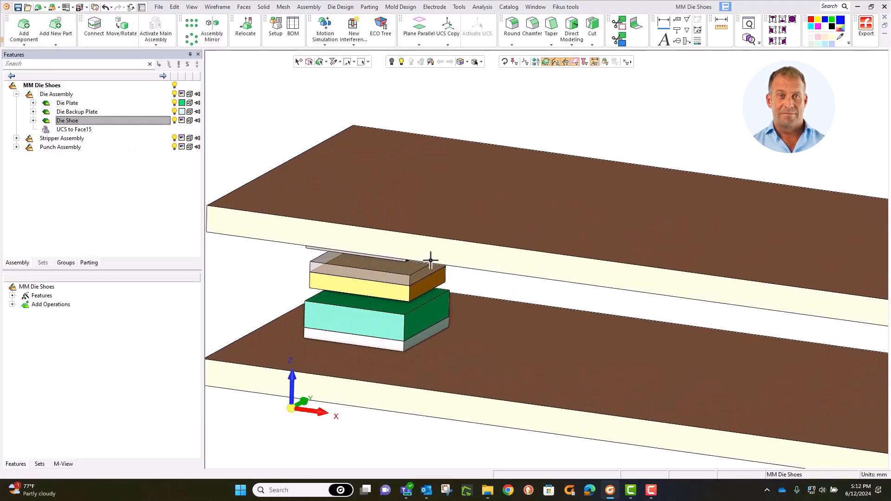
middle_click_drag(431, 261, 594, 116)
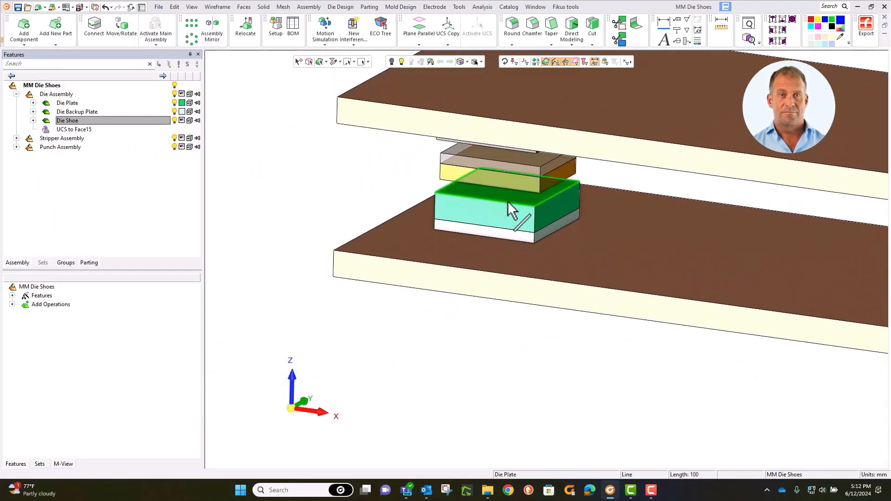
double_click(486, 219)
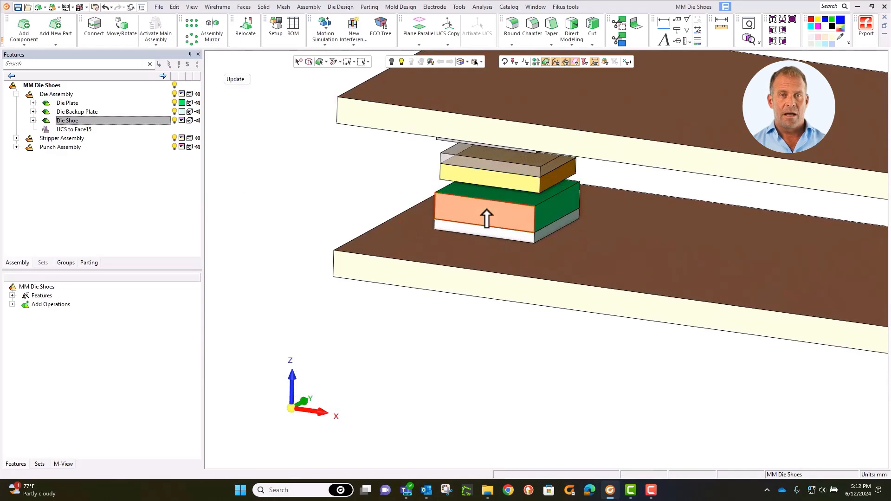
double_click(526, 163)
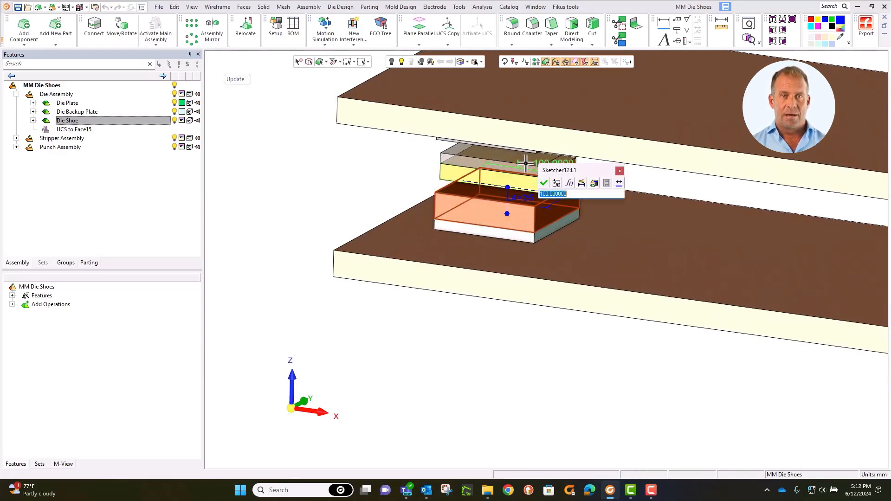
left_click(592, 182)
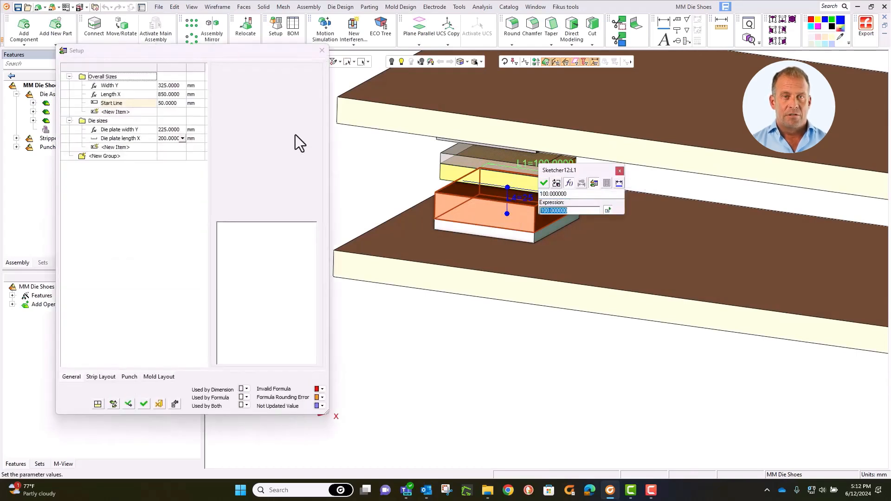
left_click(121, 140)
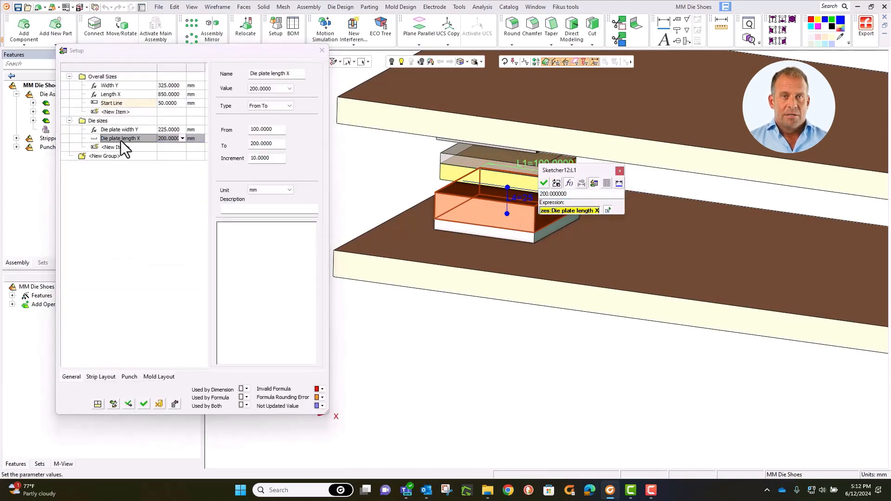
left_click(162, 162)
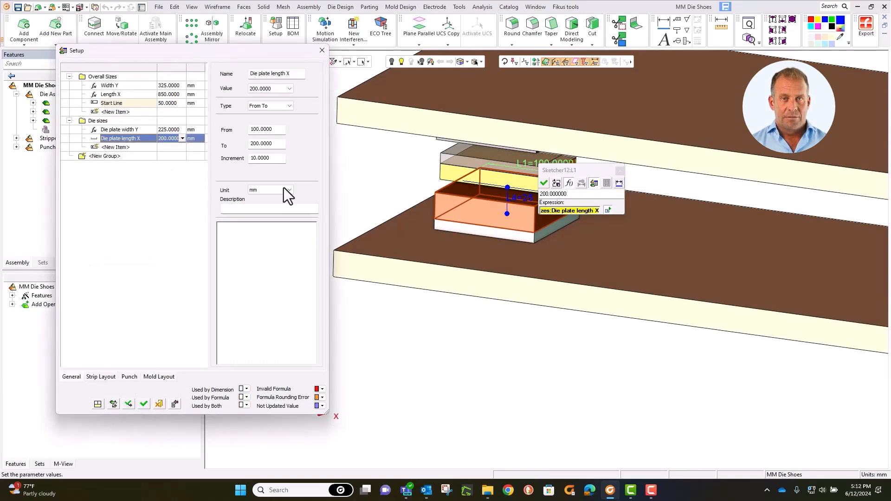
left_click(544, 182)
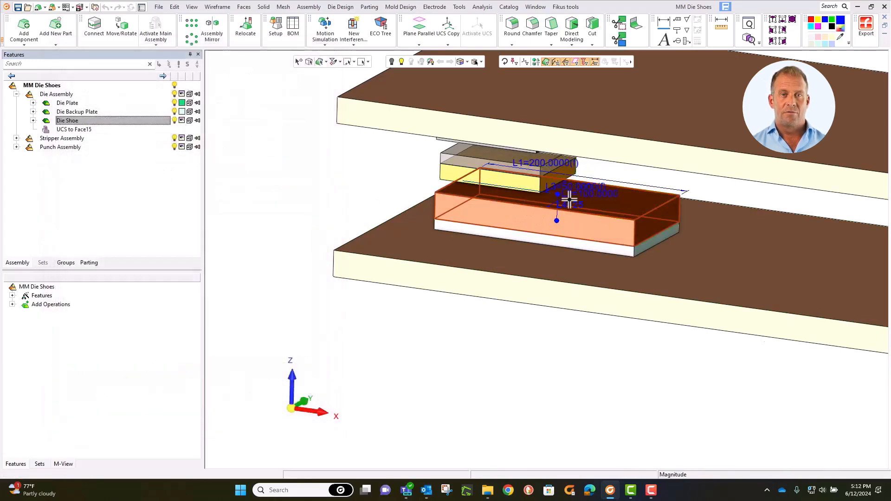
Step: Link the die plate's width dimension along Y to the Die plate width Y parameter and finish editing the plate
mouse_move(556, 204)
middle_mouse_down()
mouse_move(583, 195)
mouse_move(637, 204)
mouse_move(562, 214)
middle_mouse_up()
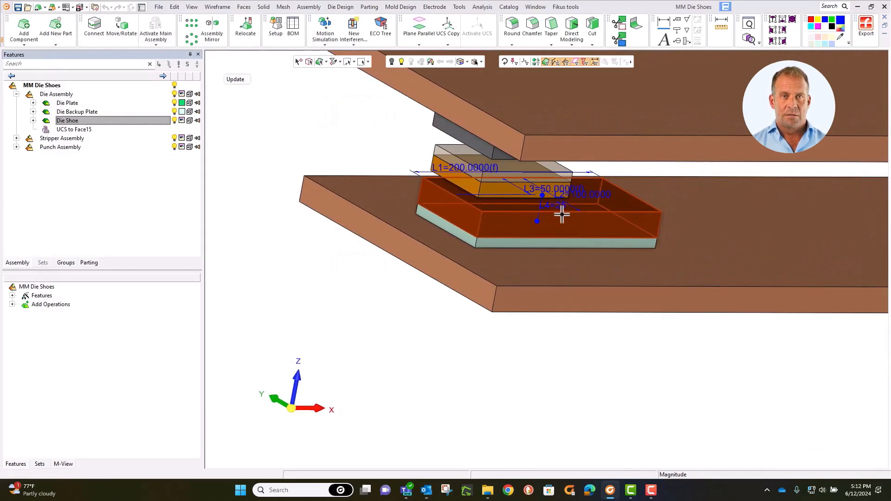
double_click(586, 196)
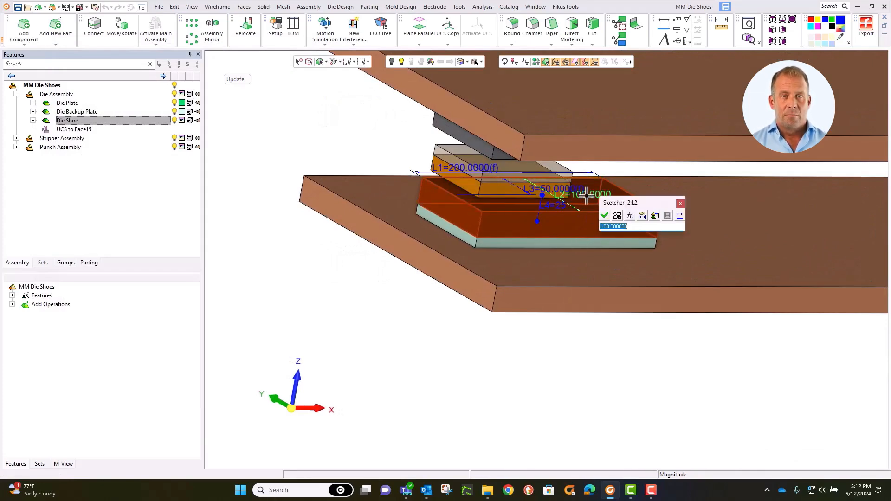
left_click(655, 215)
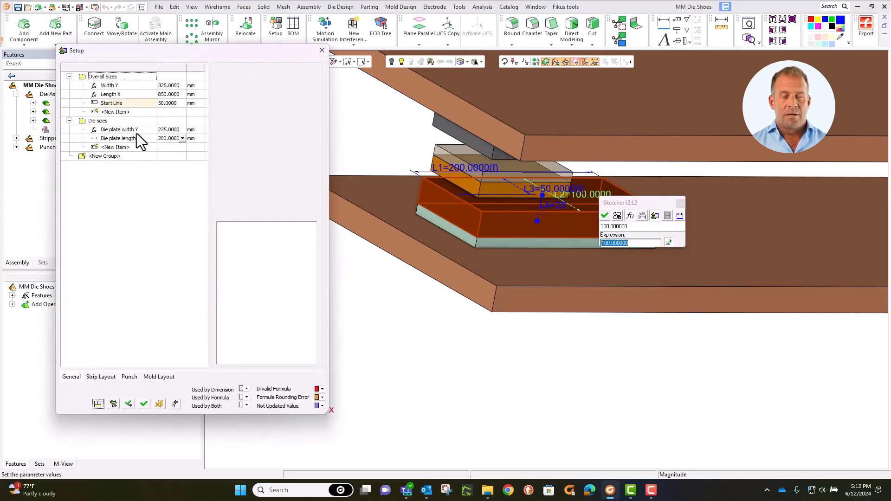
double_click(136, 131)
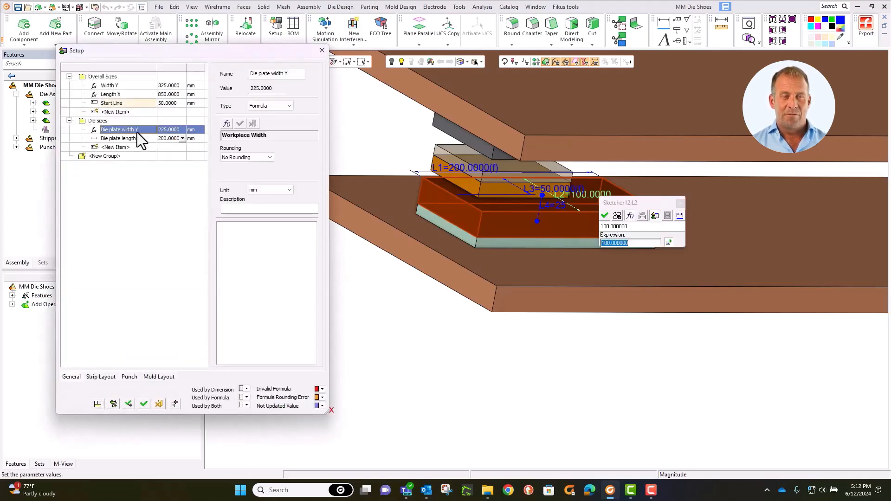
left_click(604, 216)
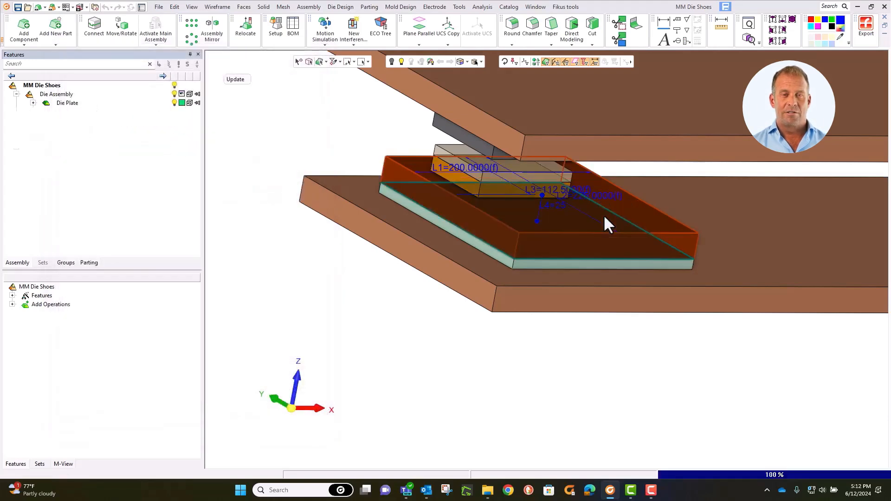
mouse_move(603, 215)
middle_mouse_down()
mouse_move(601, 223)
mouse_move(491, 223)
mouse_move(620, 199)
mouse_move(517, 192)
middle_mouse_up()
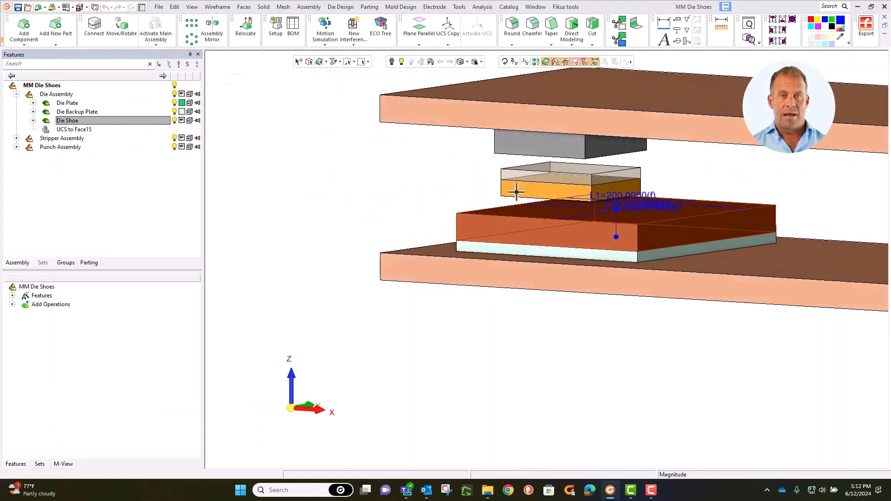
middle_click(426, 191)
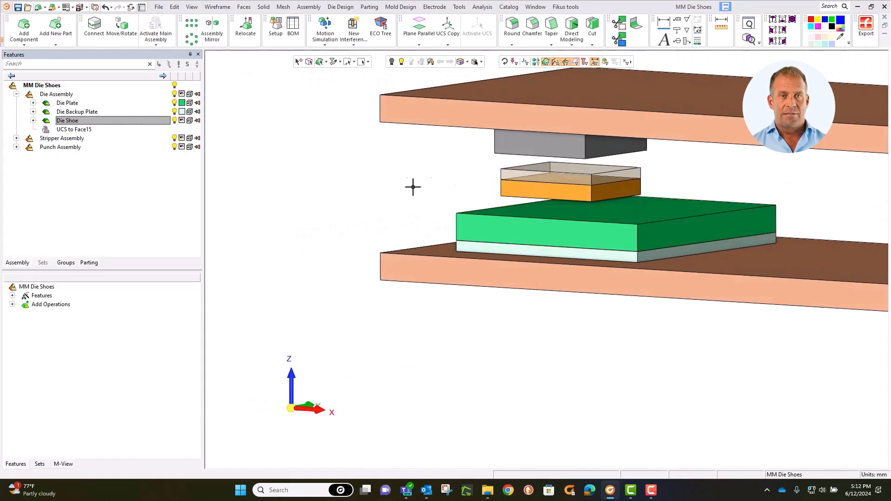
Step: Link the Y width dimension of the grey punch-side plate beneath the upper shoe to the Die plate width Y parameter
middle_click_drag(449, 196, 448, 172)
left_click(525, 173)
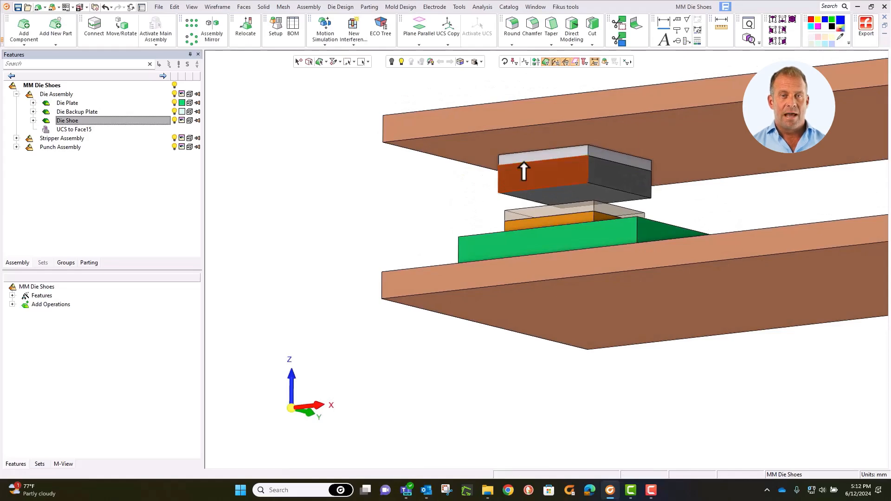
middle_click_drag(525, 173, 607, 193)
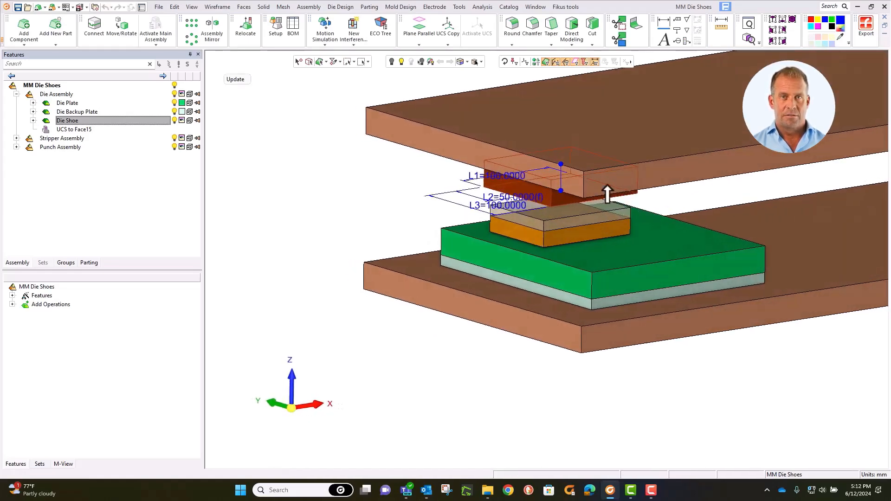
double_click(481, 212)
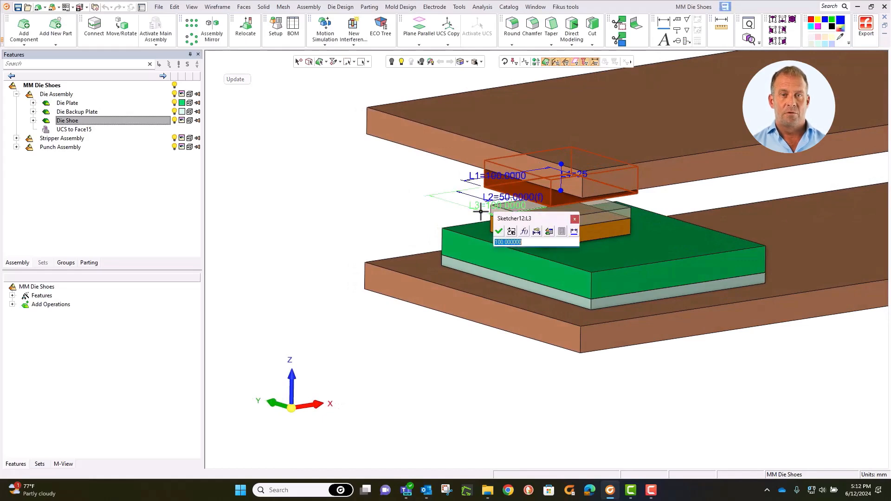
left_click(548, 232)
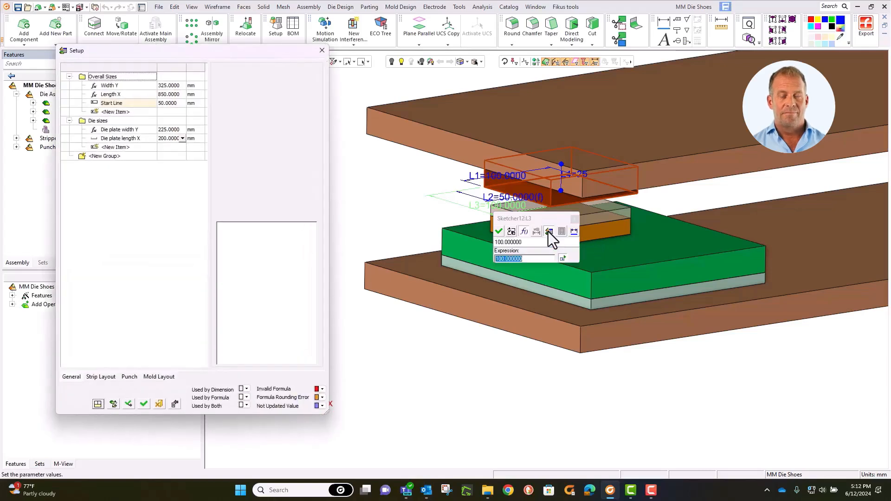
double_click(130, 129)
left_click(497, 230)
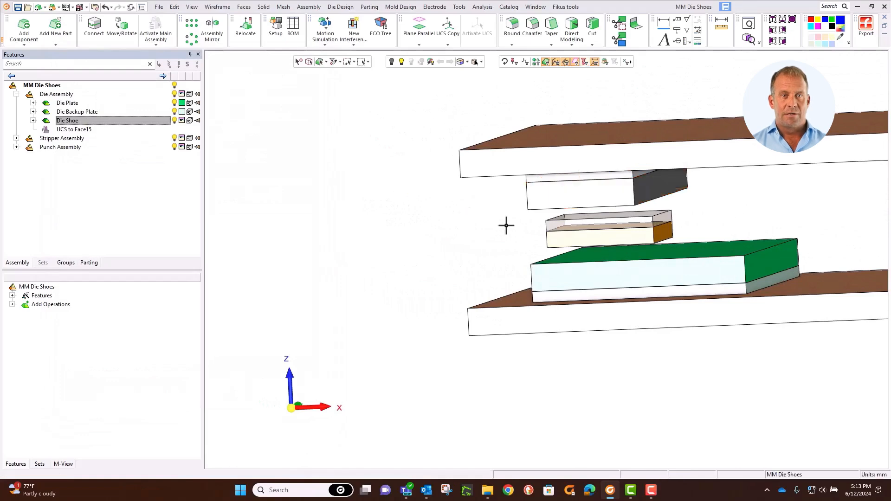
Step: Link the grey punch-side plate's X length dimension to the Die plate length X parameter and finish editing that plate
double_click(547, 197)
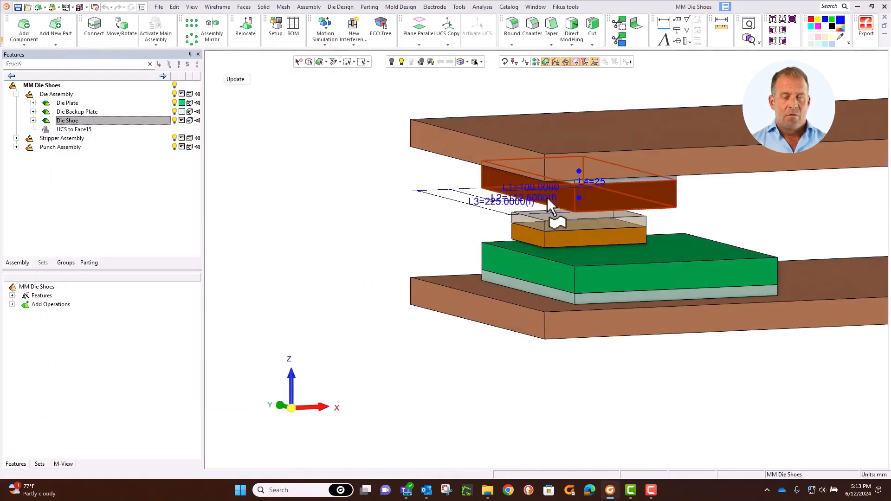
middle_click_drag(548, 200, 564, 206)
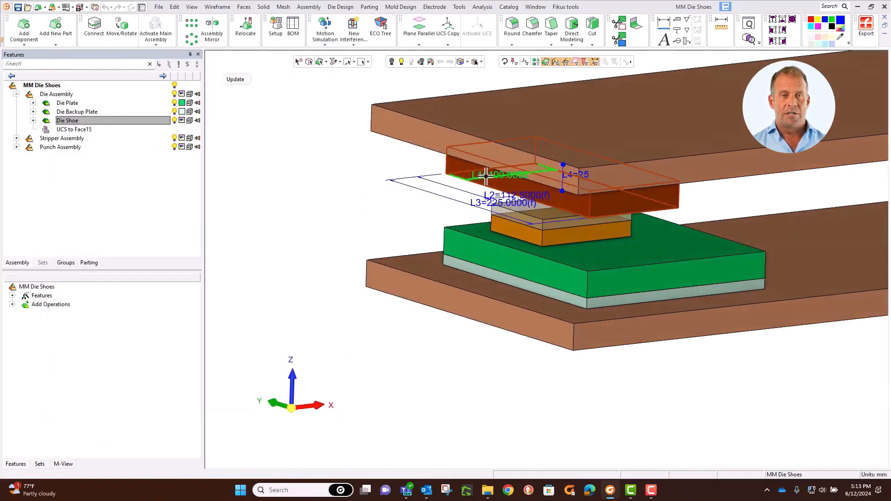
double_click(486, 175)
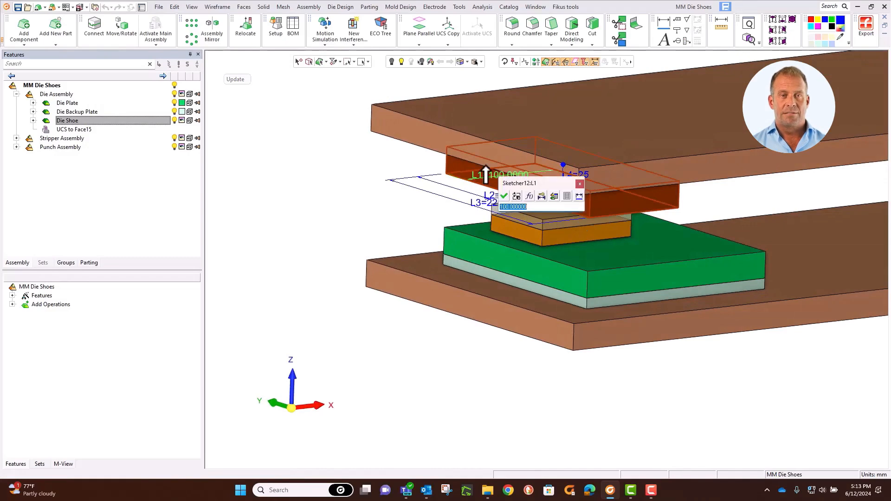
left_click(556, 198)
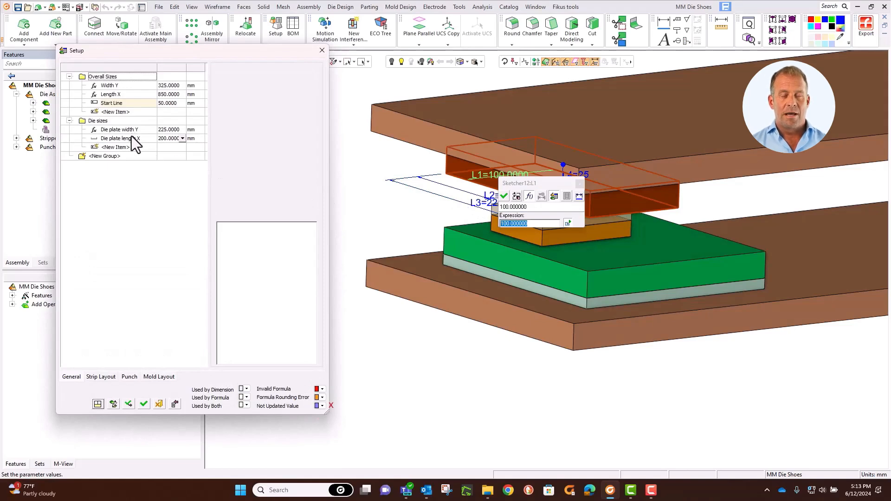
left_click(131, 139)
left_click(504, 197)
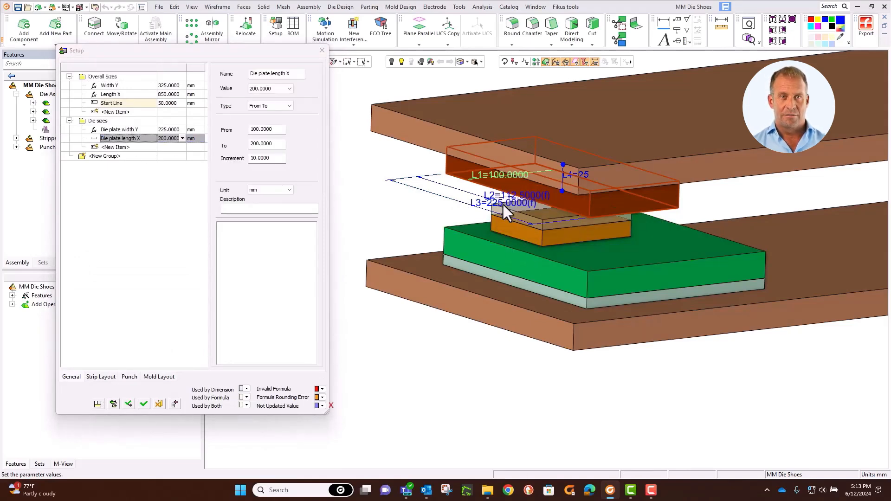
middle_click(419, 182)
Step: Set the Die plate length X parameter to 150 mm in the assembly setup and accept the change
left_click_drag(426, 199, 360, 201, "ctrl")
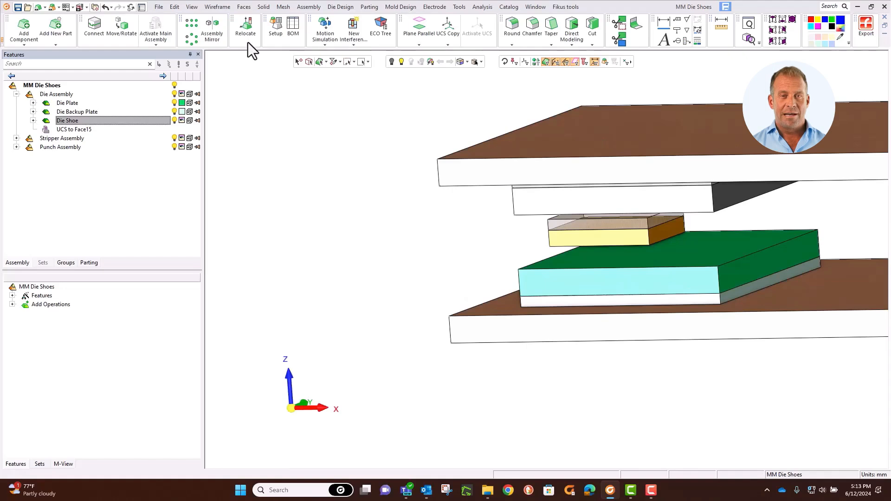
left_click_drag(272, 81, 270, 96, "ctrl")
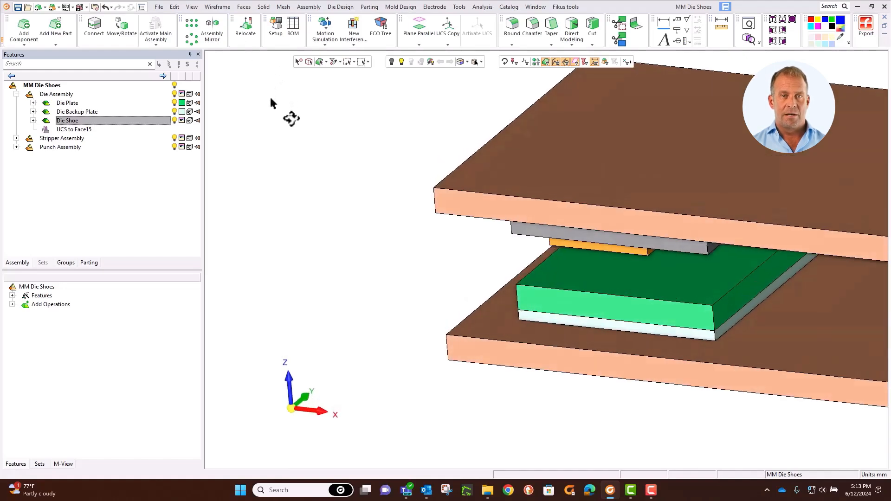
left_click(277, 27)
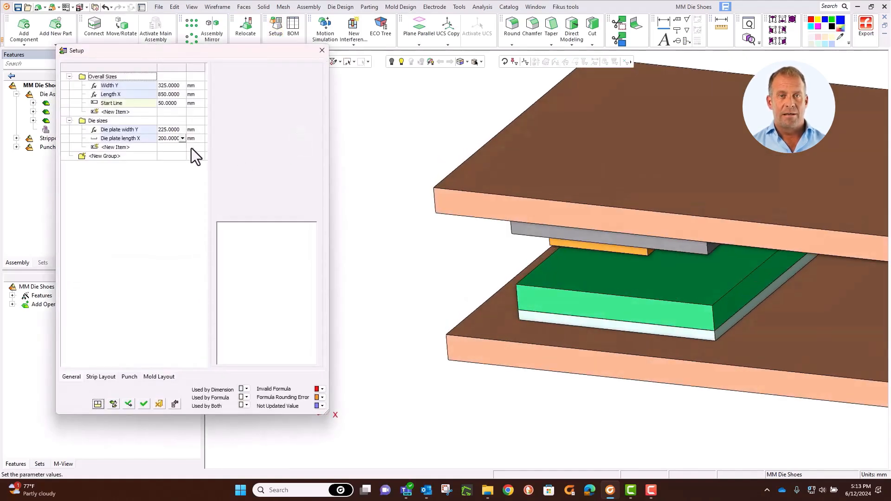
left_click(183, 138)
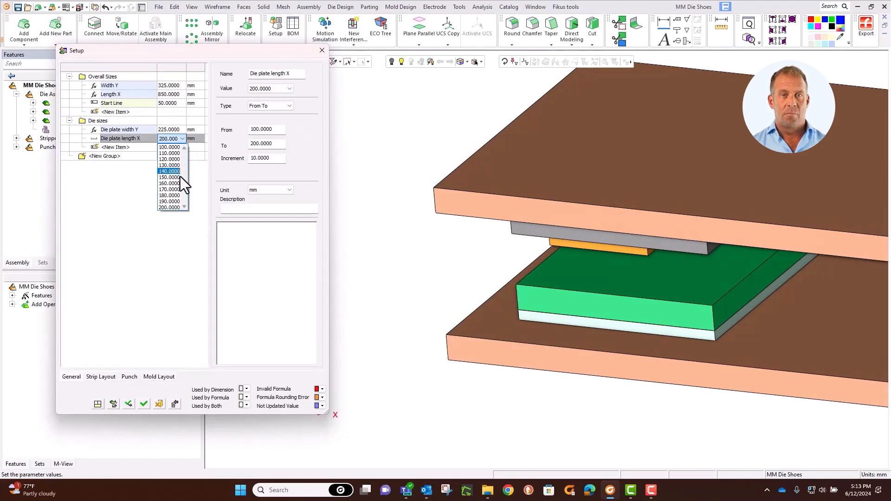
left_click(180, 177)
left_click(144, 406)
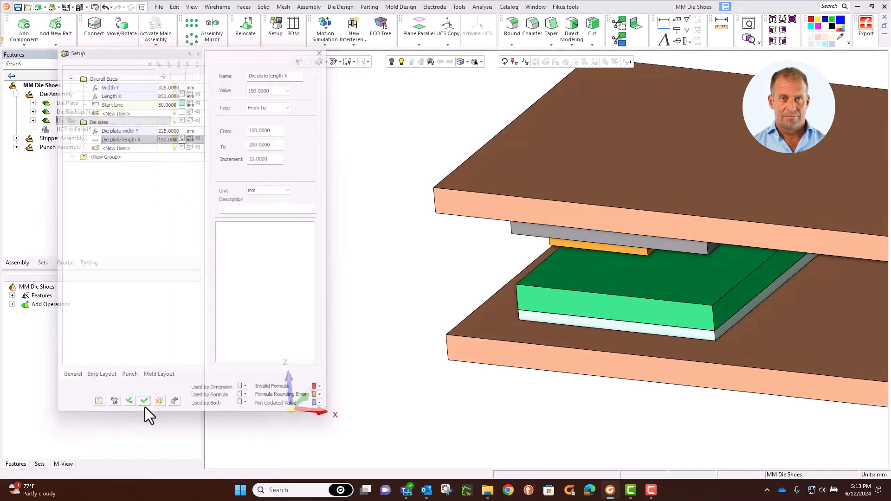
Step: Add a new parameter group named Stack Height to the assembly setup
mouse_move(339, 334)
middle_mouse_down()
mouse_move(319, 332)
mouse_move(365, 307)
mouse_move(424, 308)
mouse_move(356, 299)
mouse_move(369, 299)
mouse_move(345, 321)
middle_mouse_up()
middle_click_drag(442, 296, 261, 298, "ctrl")
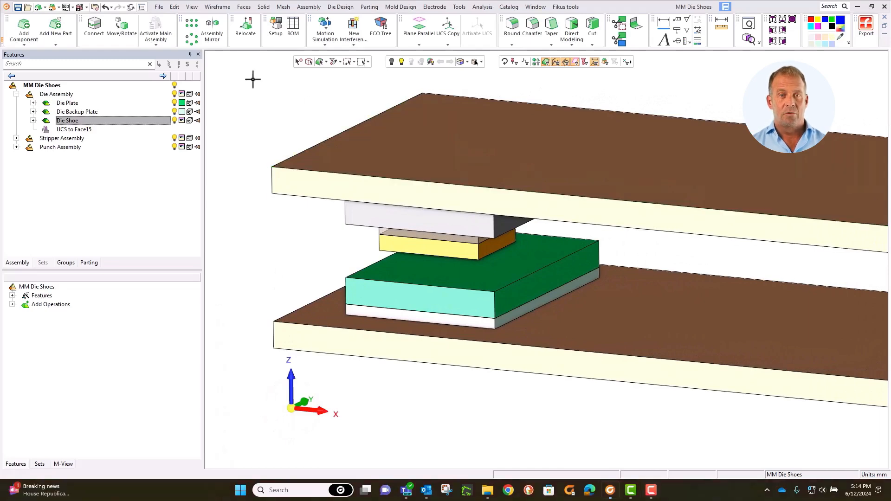
left_click(275, 27)
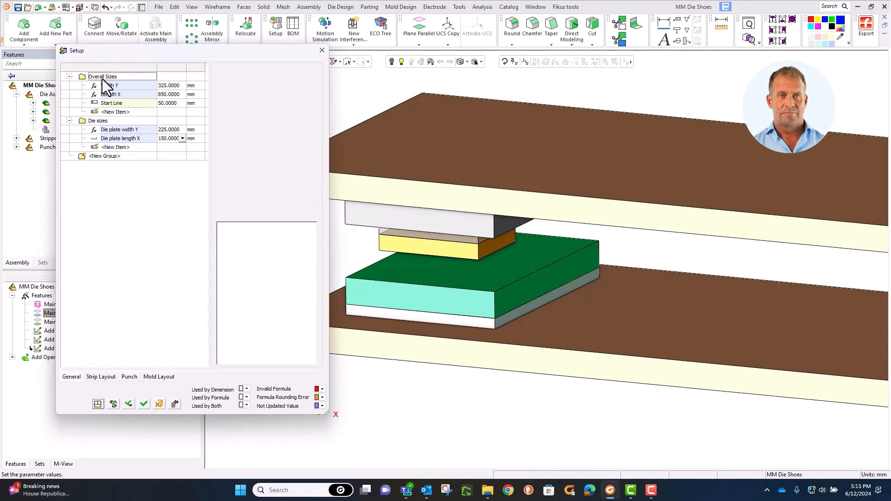
left_click(104, 158)
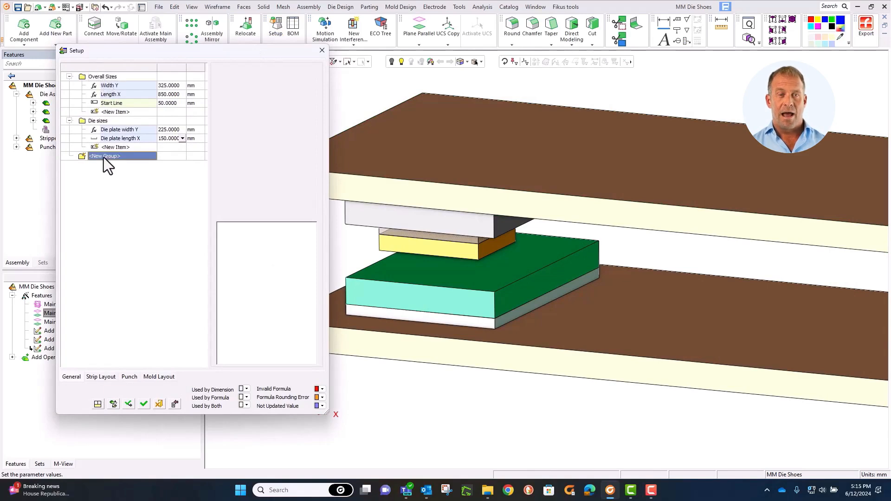
left_click(104, 157)
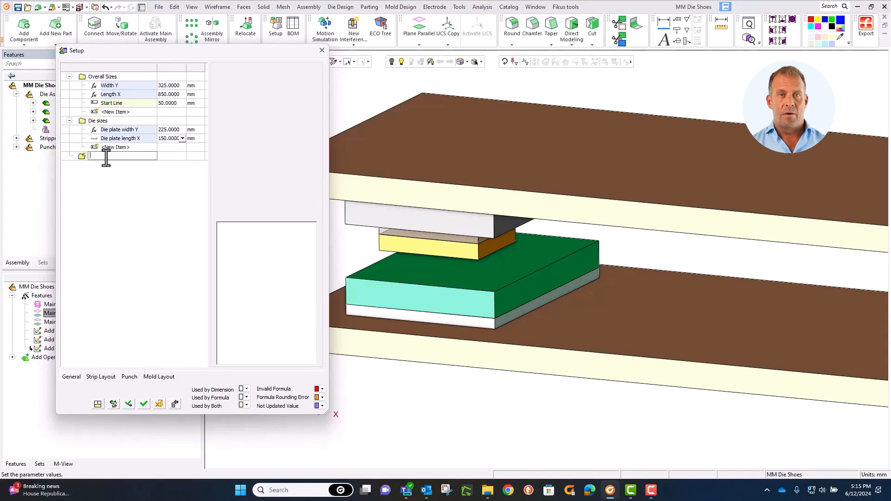
type("Stack")
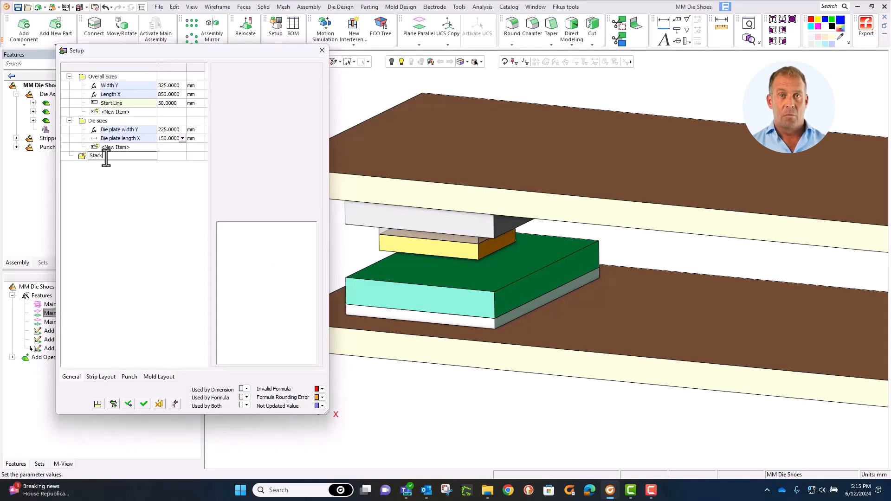
type(" Height")
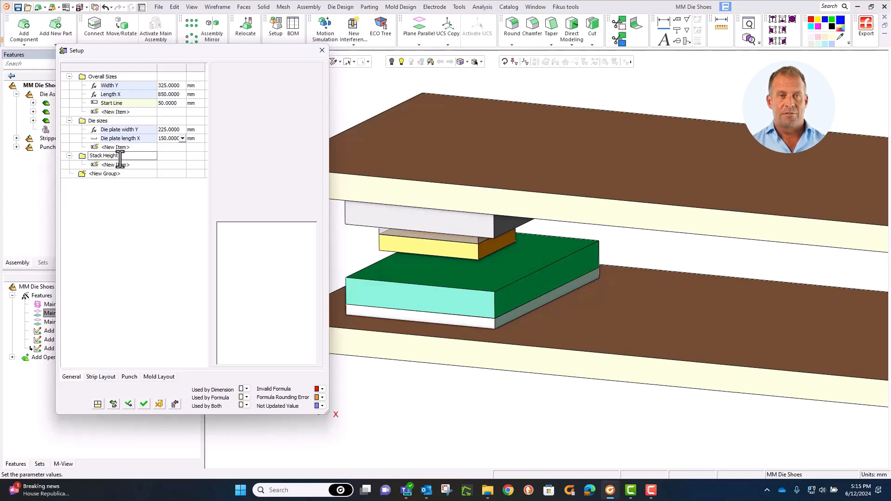
key("Return")
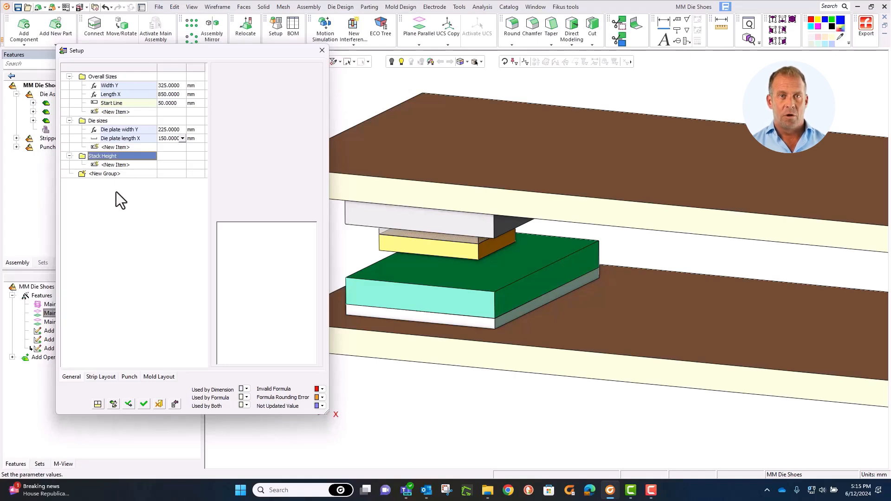
Step: Add a Coil thickness parameter to the Stack Height group and set its value to 2 mm
left_click(118, 164)
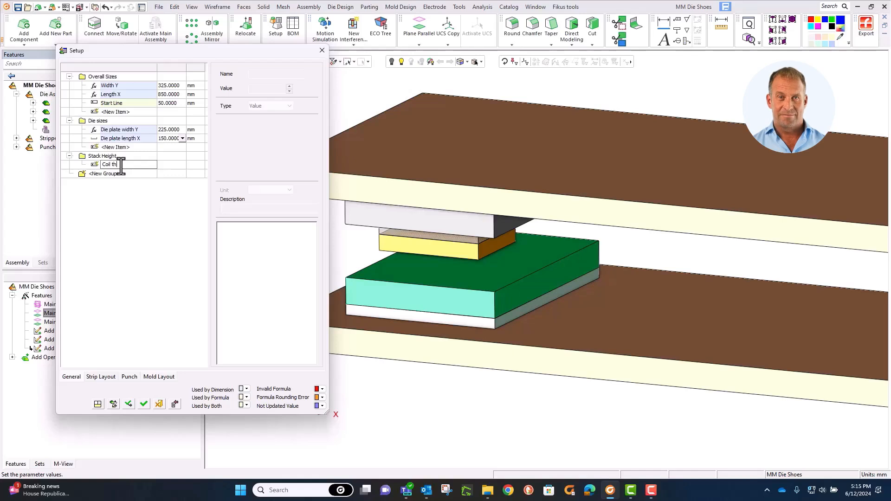
type("Coil thickness")
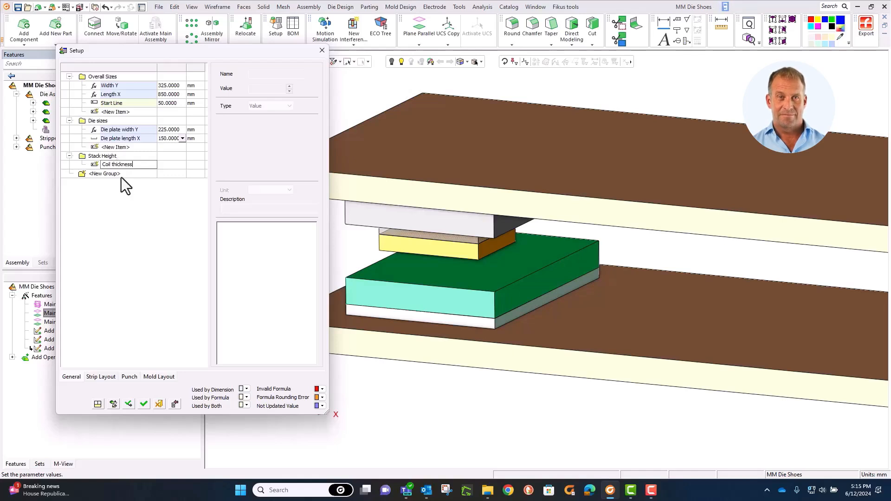
key("Return")
left_click(171, 174)
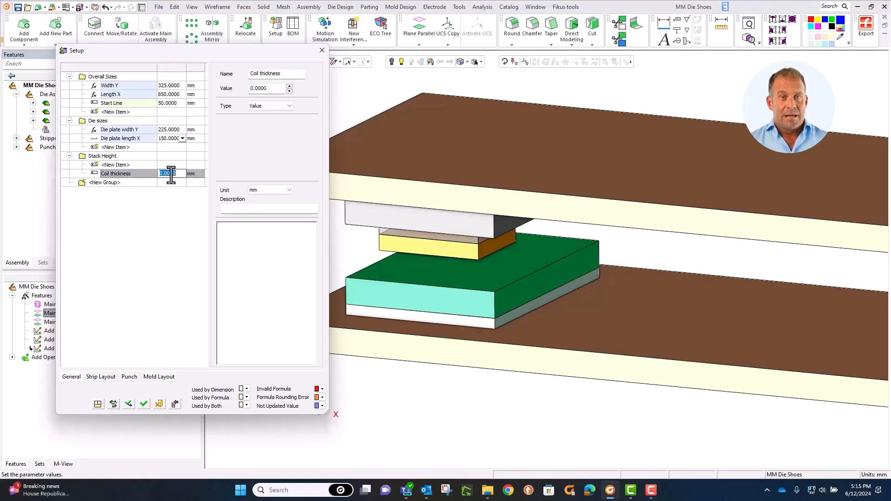
type("2")
key("Return")
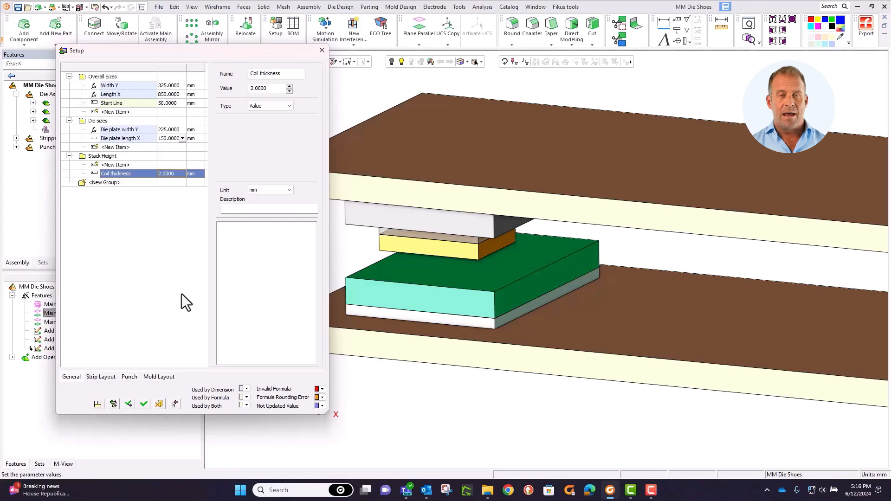
Step: Check the strip layout's material thickness in the assembly setup and accept the setup changes
left_click(100, 377)
left_click(120, 74)
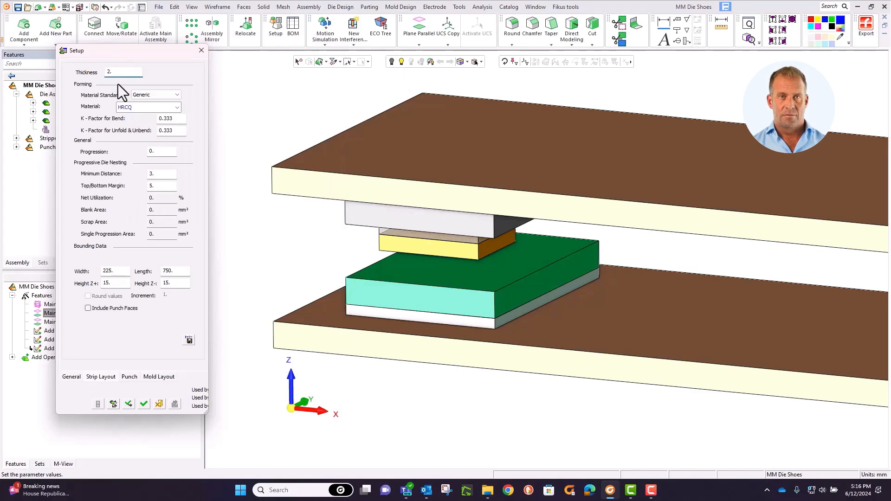
left_click(143, 405)
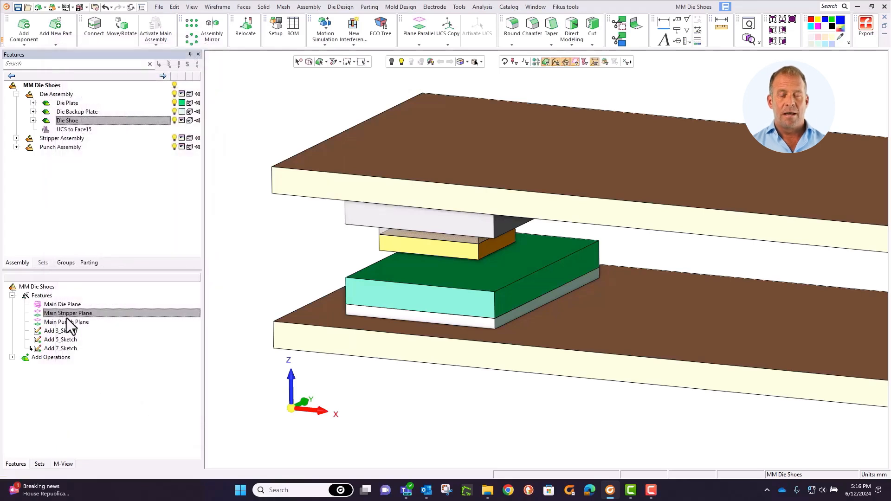
Step: Link the Main Stripper Plane's offset dimension to the Coil thickness parameter with an expression
double_click(66, 315)
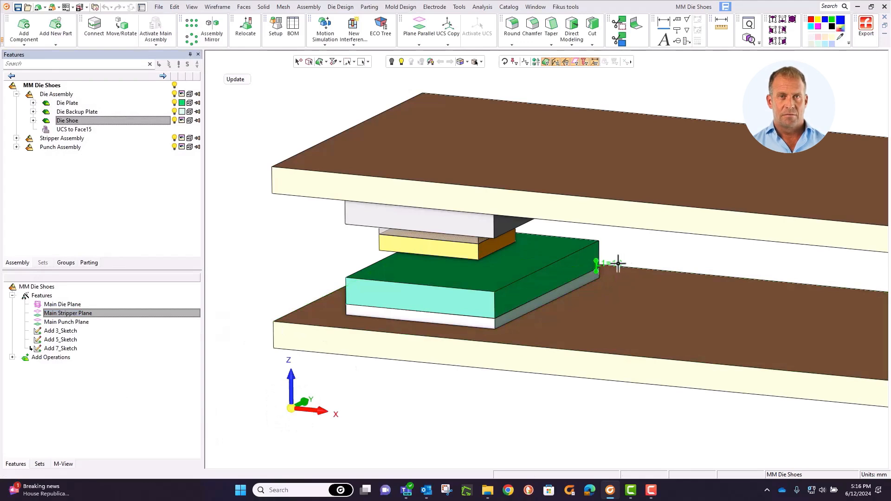
double_click(615, 264)
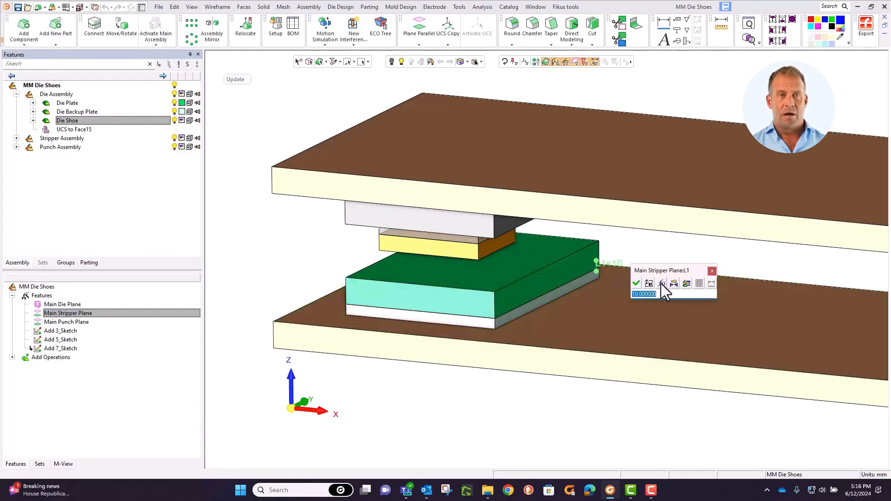
left_click(662, 284)
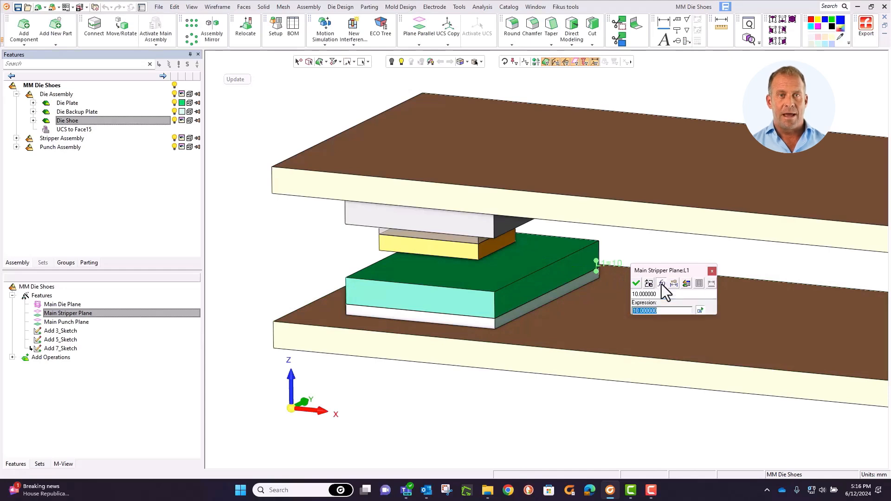
left_click(687, 283)
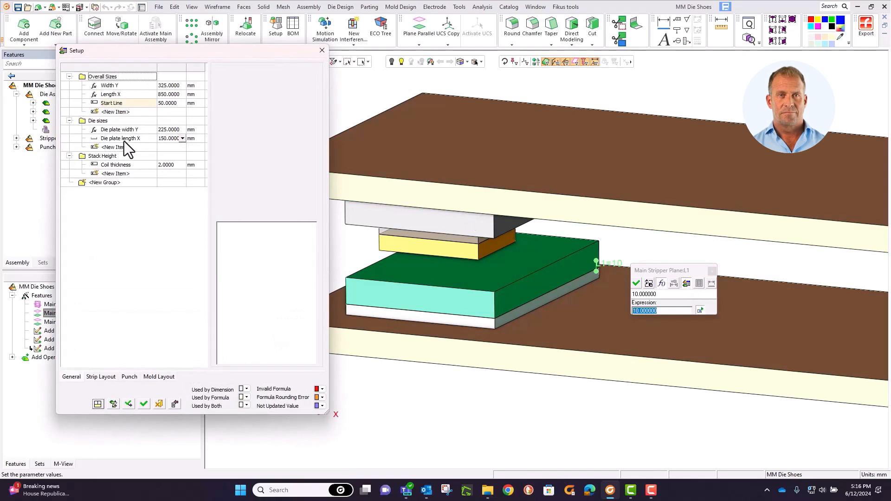
double_click(118, 164)
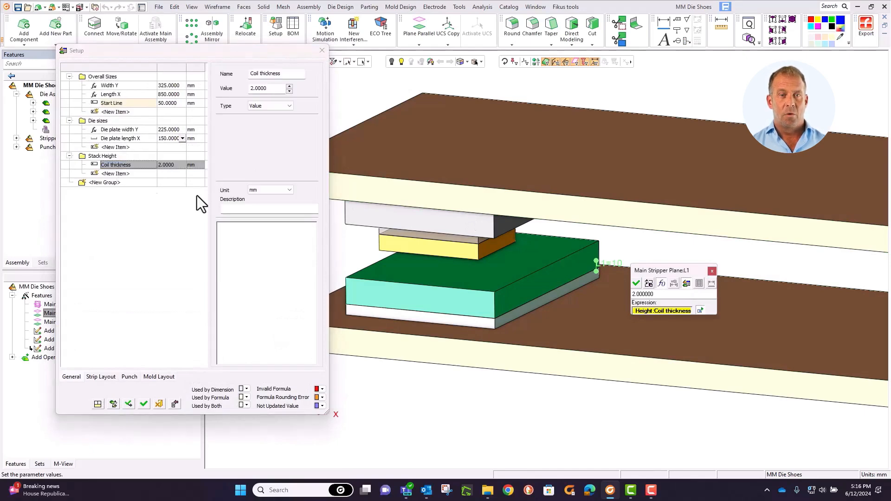
left_click(636, 283)
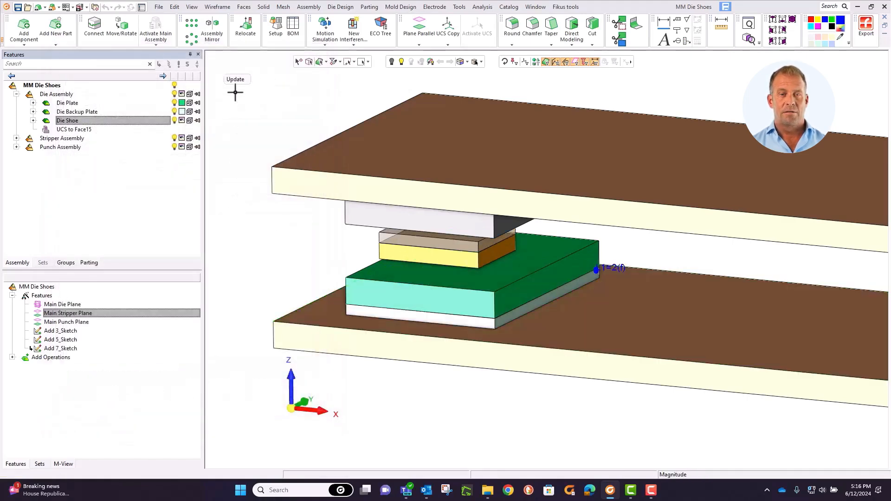
Step: Change the Coil thickness parameter to a formula driven by the strip layout's Thickness value and accept the setup
left_click(271, 35)
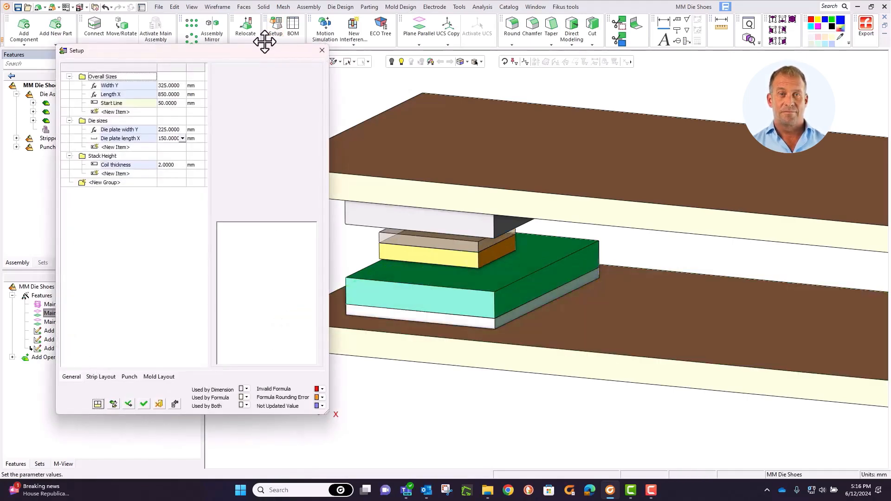
left_click(118, 165)
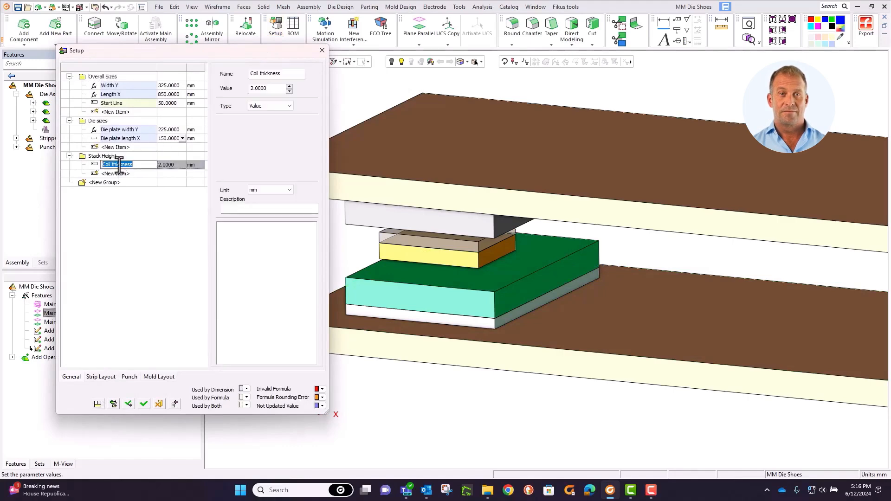
left_click(267, 106)
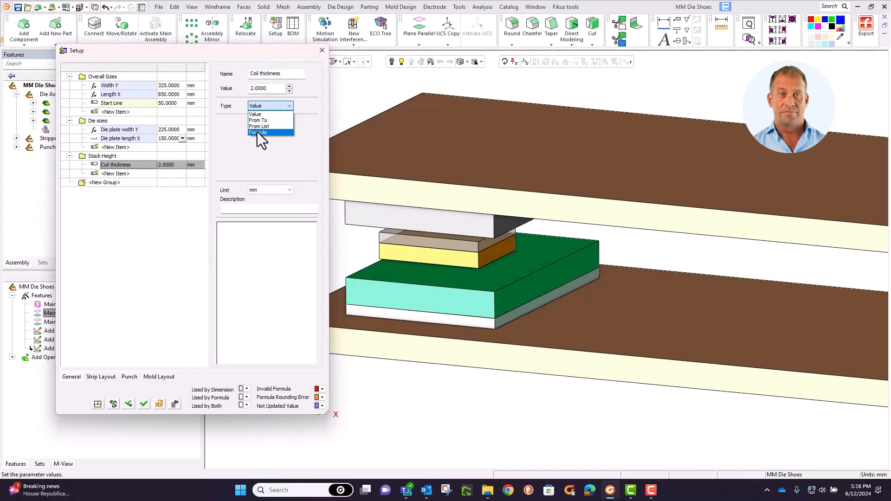
left_click(259, 124)
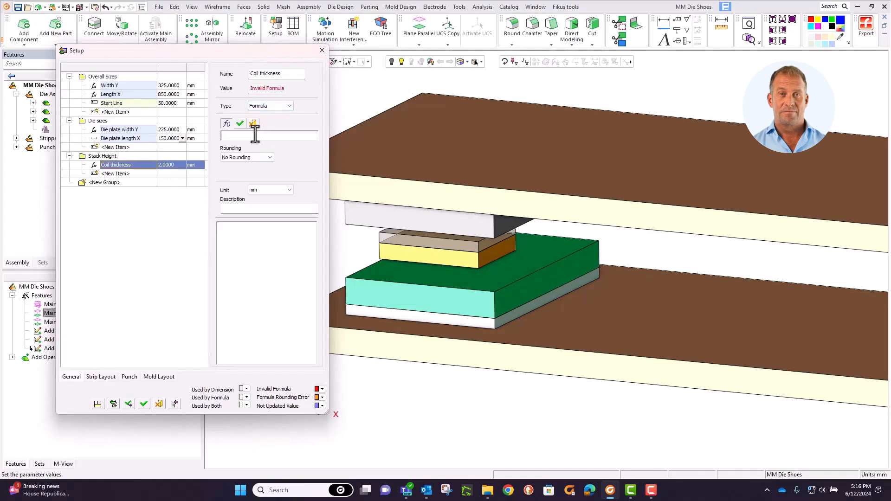
left_click(103, 377)
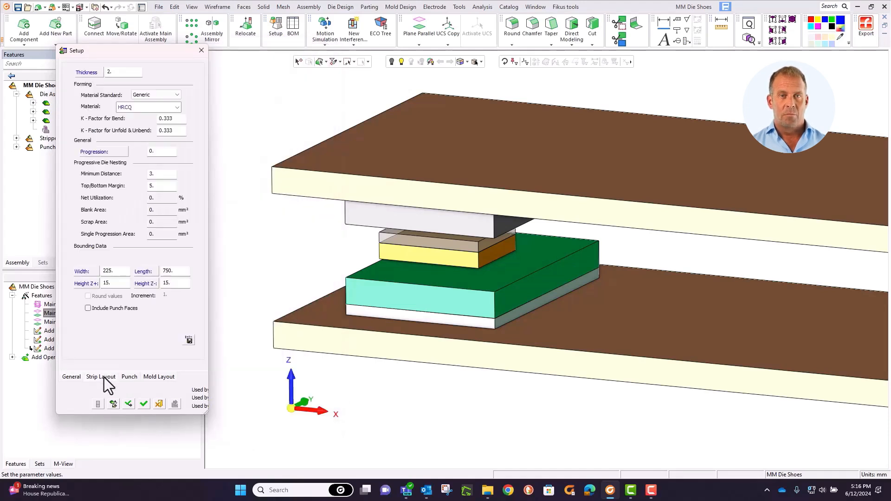
left_click(85, 73)
left_click(240, 123)
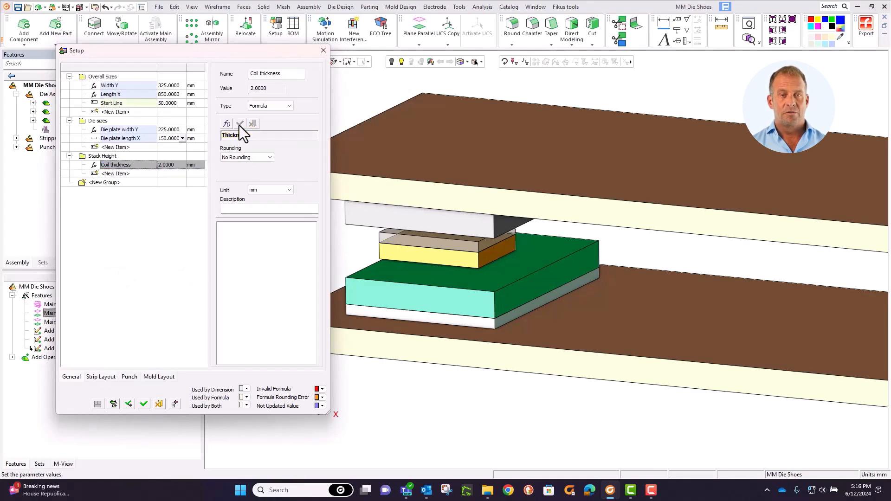
left_click(143, 405)
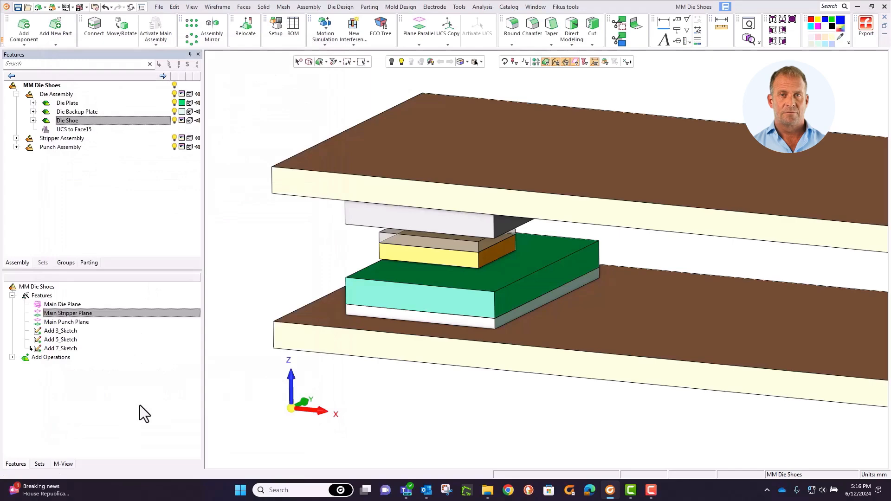
Step: Add a new parameter group named Stripper sizes to the assembly setup
mouse_move(311, 247)
middle_mouse_down()
mouse_move(315, 228)
mouse_move(423, 244)
mouse_move(334, 235)
mouse_move(349, 230)
middle_mouse_up()
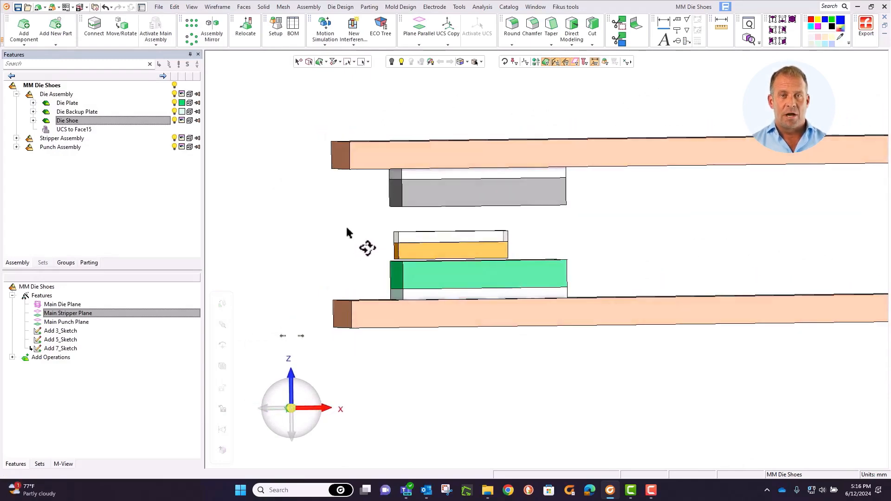
left_click(775, 41)
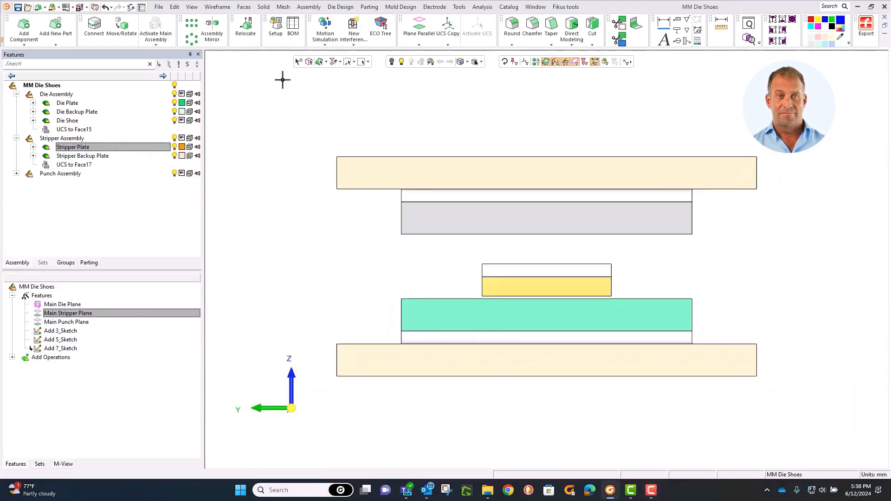
left_click(272, 36)
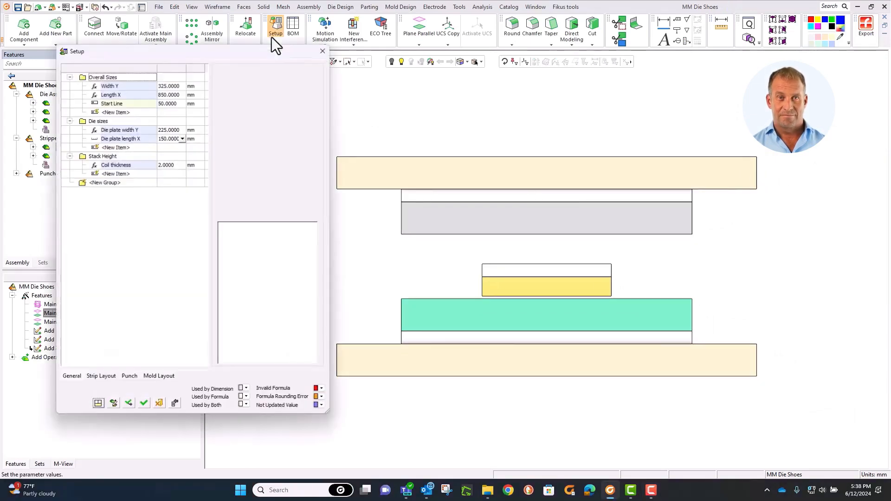
double_click(125, 185)
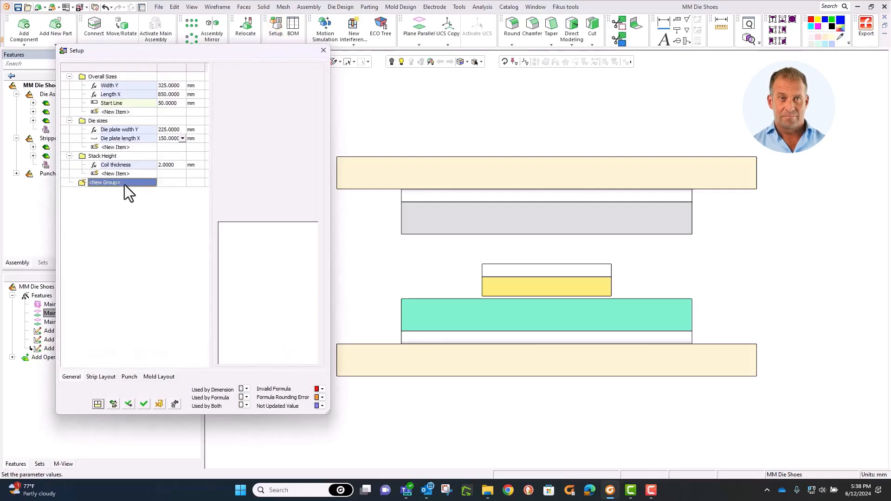
type("Stripper sizes")
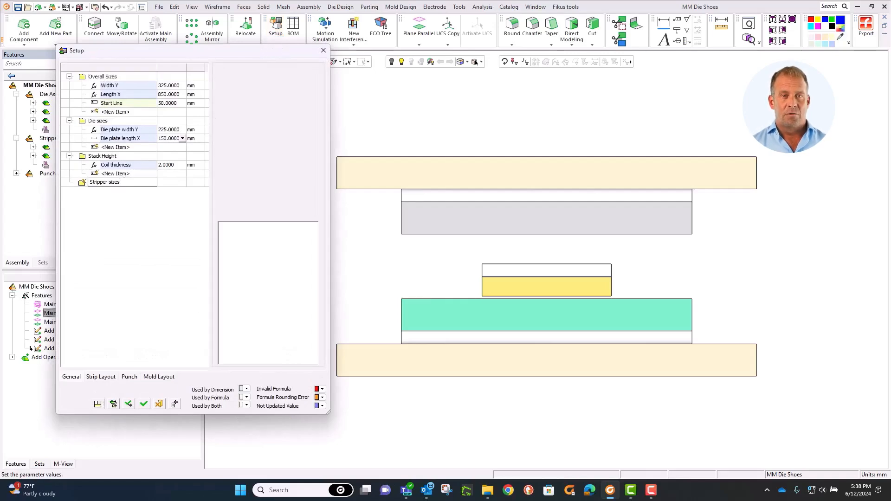
key("Return")
Step: Add the parameters Stripper width Y and Stripper length X to the Stripper sizes group
double_click(114, 191)
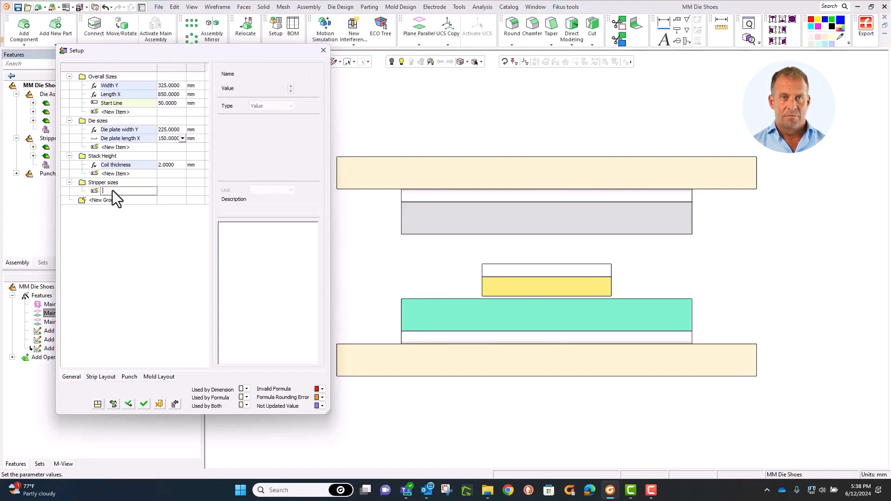
type("Stripper width Y")
key("Return")
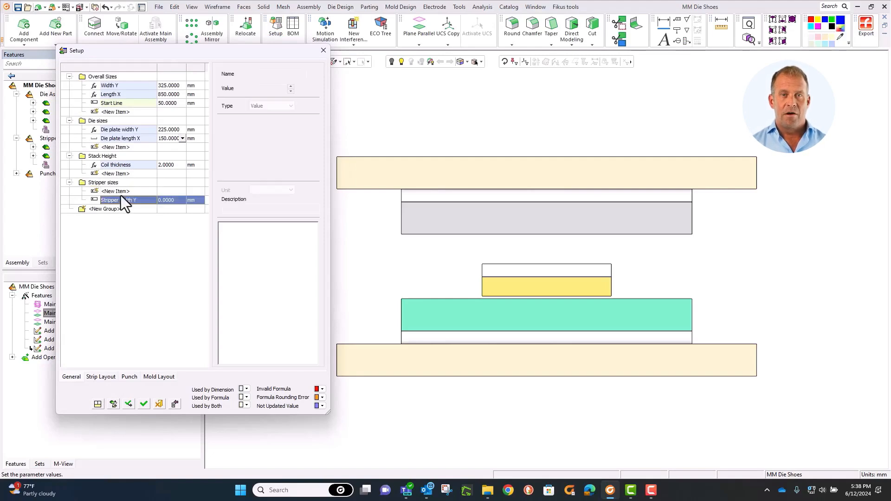
double_click(121, 192)
type("Stripper length X")
left_click(146, 218)
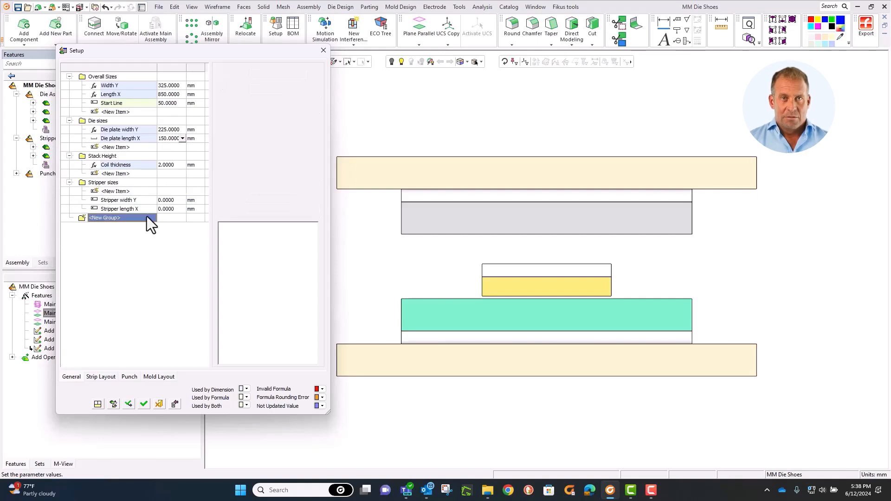
Step: Change the Stripper length X parameter to a formula equal to Die plate length X and accept the setup
left_click(158, 209)
left_click(135, 209)
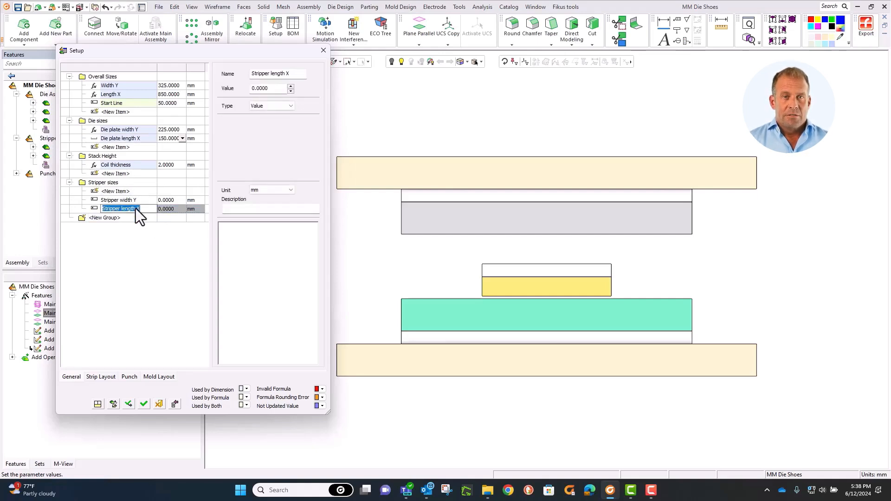
left_click(263, 107)
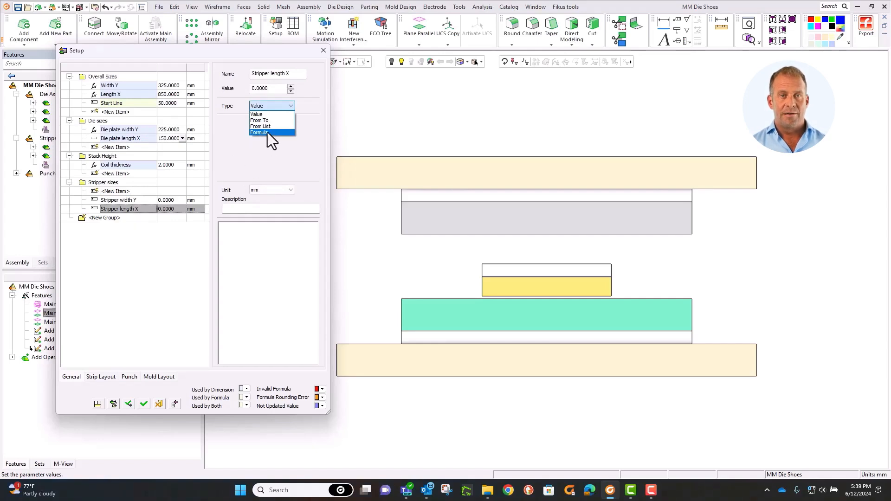
left_click(267, 132)
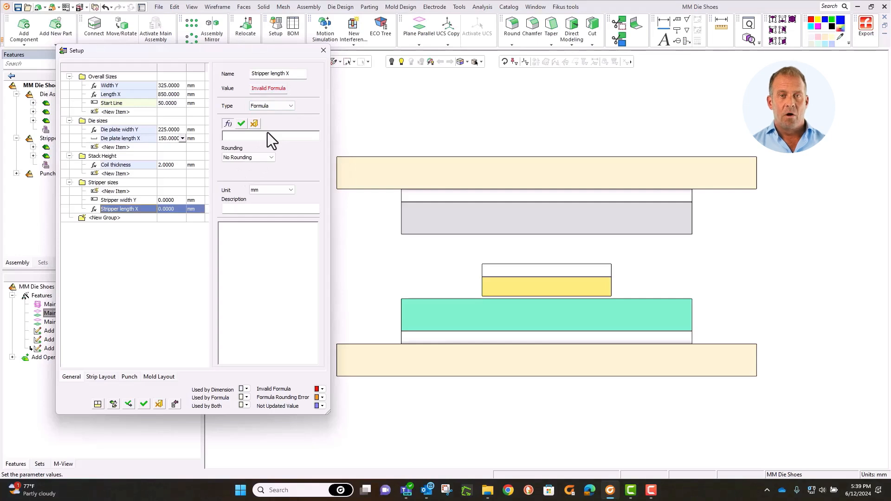
left_click(124, 137)
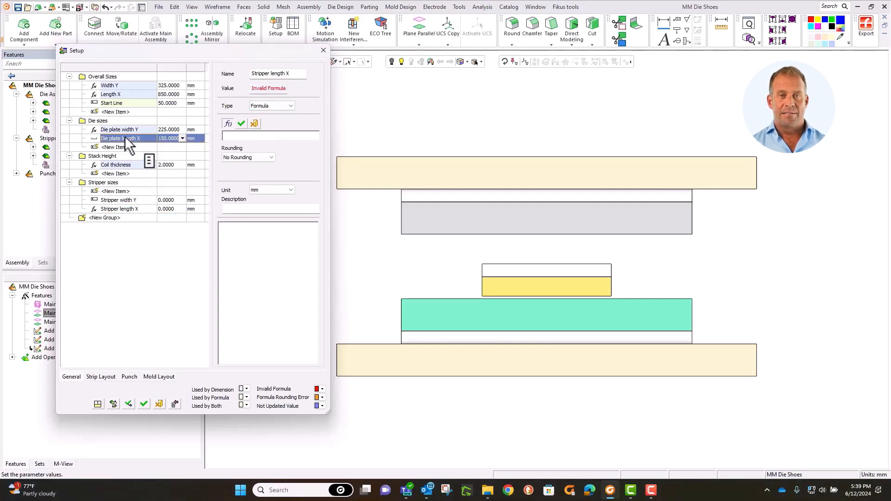
double_click(124, 135)
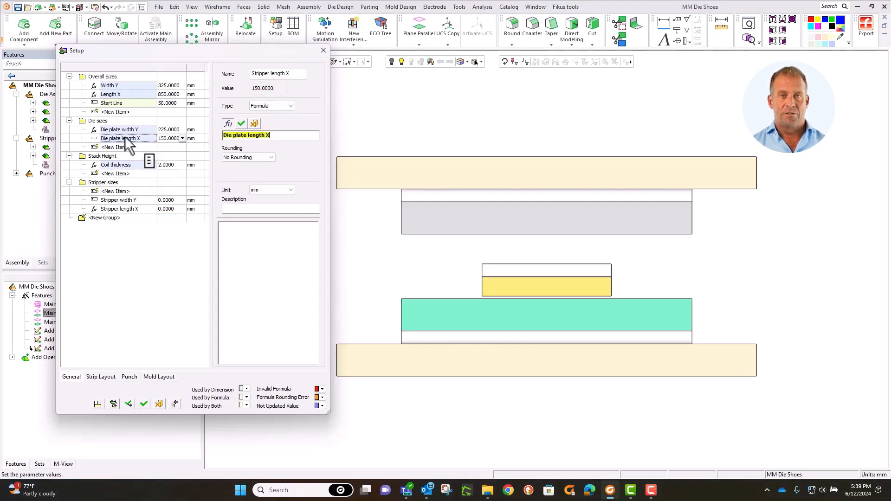
left_click(241, 123)
mouse_move(464, 149)
middle_mouse_down()
mouse_move(404, 159)
mouse_move(527, 215)
mouse_move(470, 211)
mouse_move(319, 349)
middle_mouse_up()
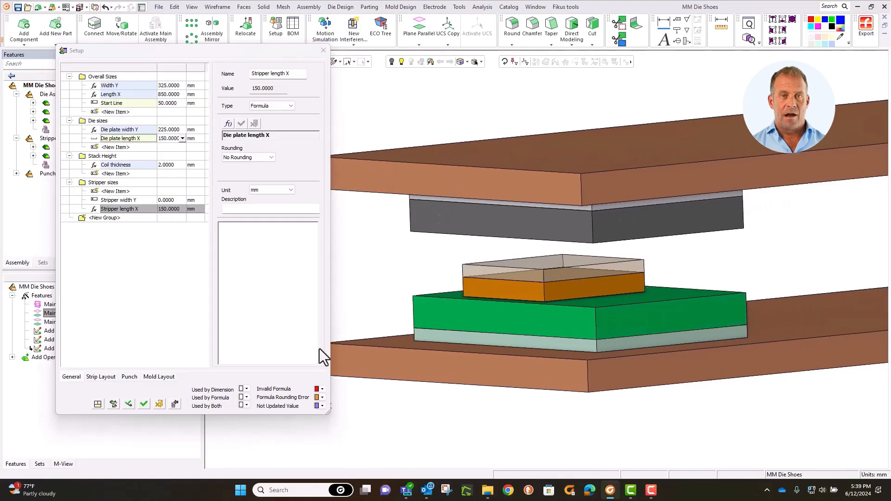
left_click(144, 406)
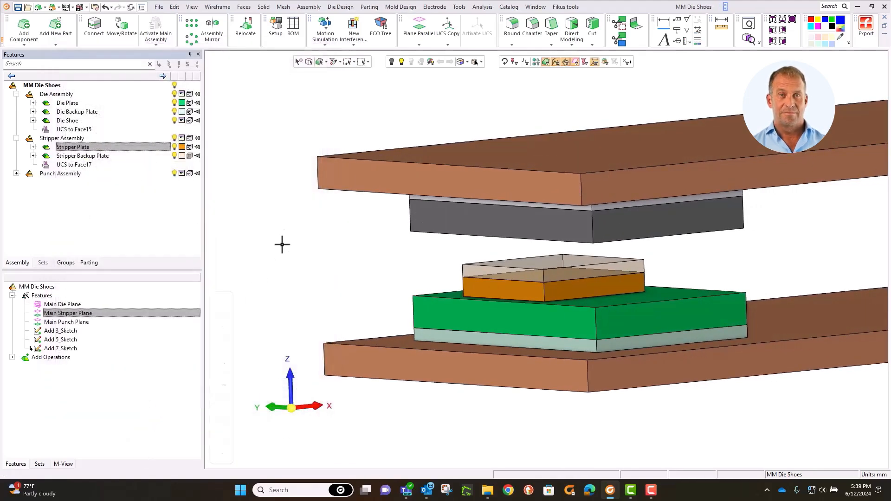
Step: Link the Stripper Plate's L1 length dimension to the Stripper length X parameter with an expression
left_click(567, 291)
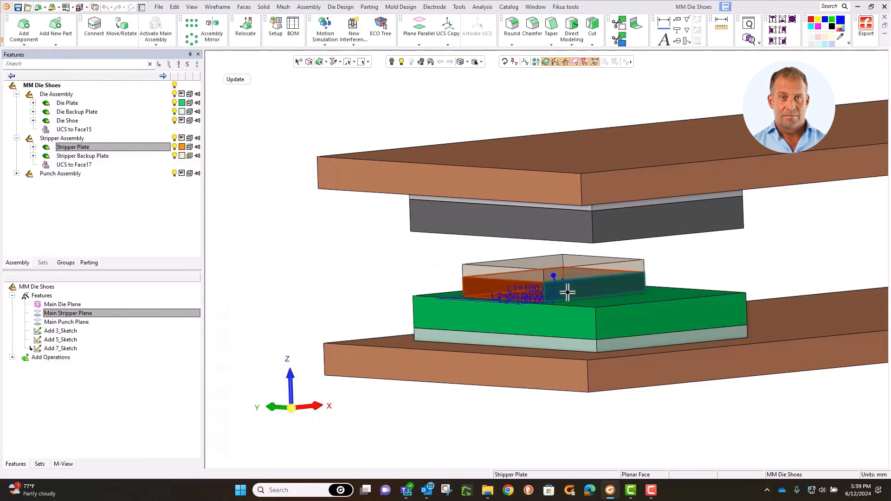
middle_click_drag(567, 291, 575, 308)
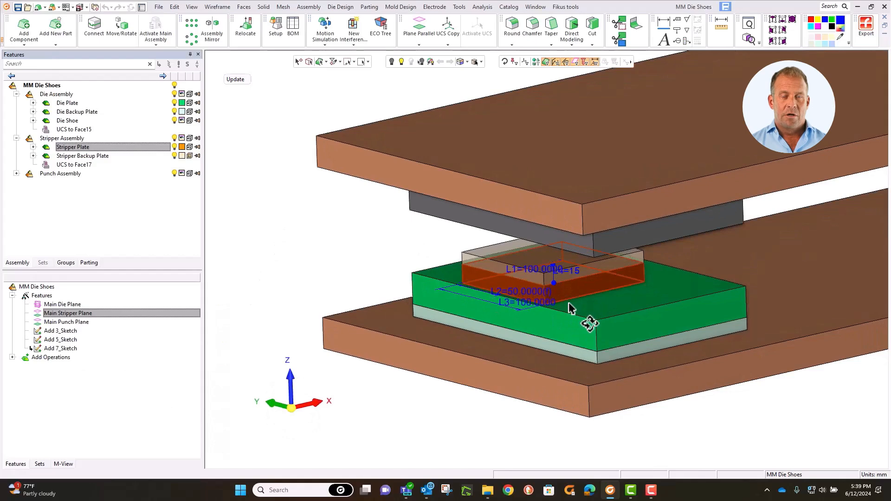
scroll(516, 279, "up", 5)
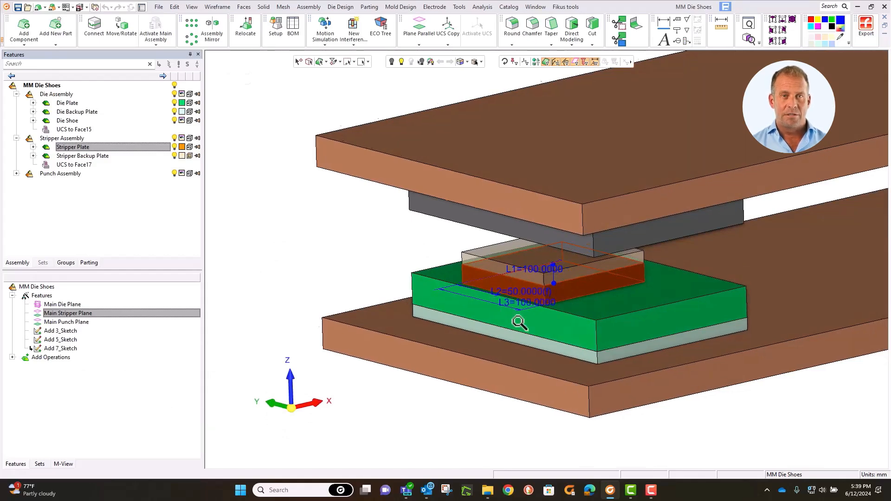
double_click(482, 282)
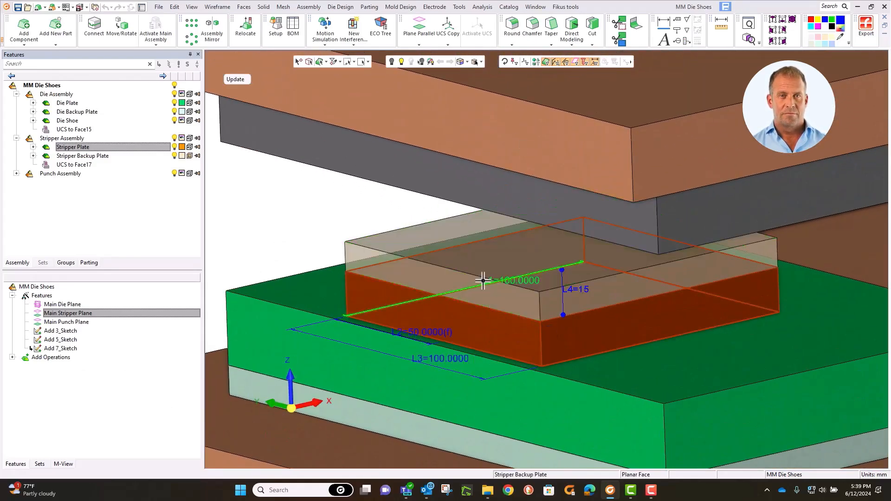
left_click(553, 303)
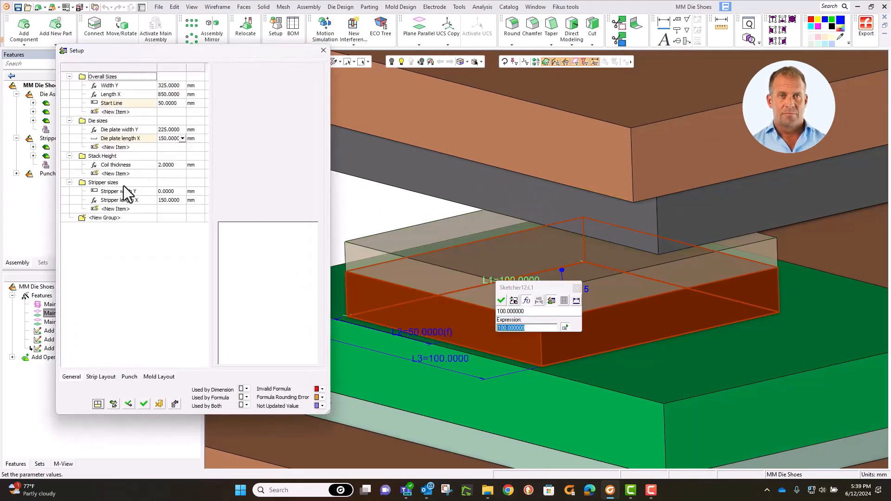
left_click(130, 200)
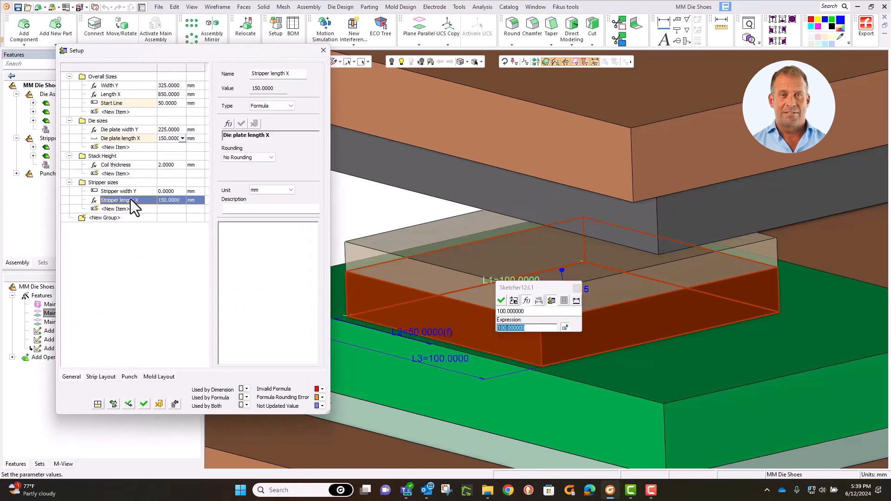
left_click(501, 300)
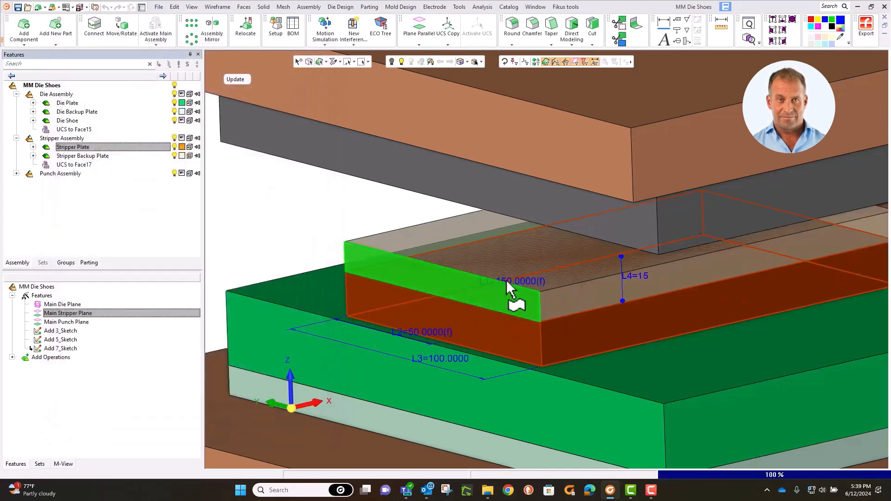
right_click_drag(503, 224, 488, 288, "ctrl")
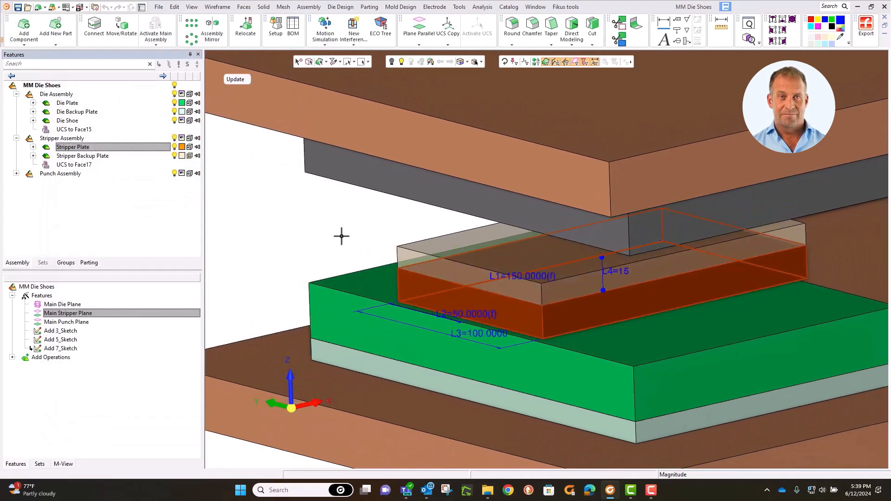
right_click_drag(390, 165, 407, 334, "ctrl")
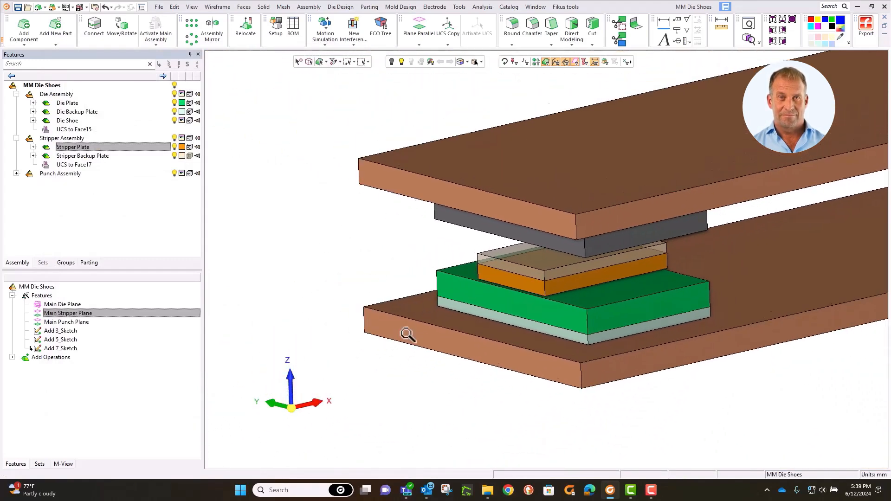
scroll(407, 334, "up", 2)
scroll(543, 243, "up", 2)
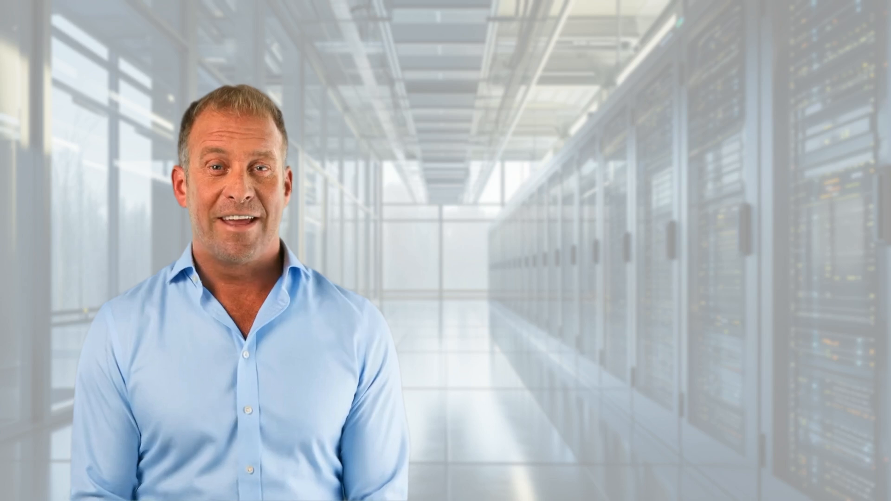